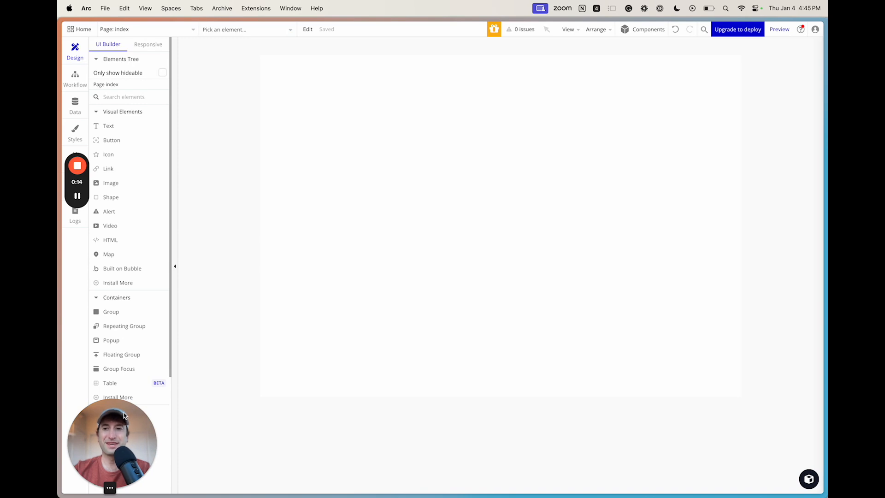
left_click_drag(142, 429, 803, 387)
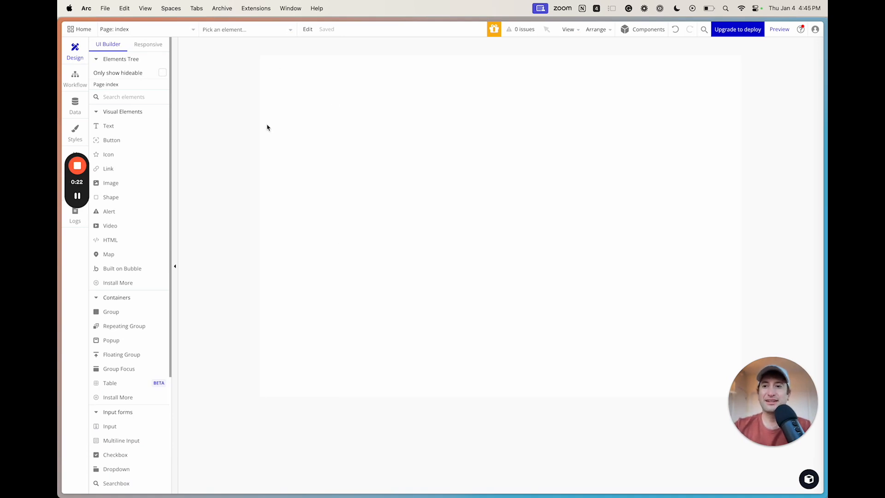
left_click_drag(80, 188, 716, 390)
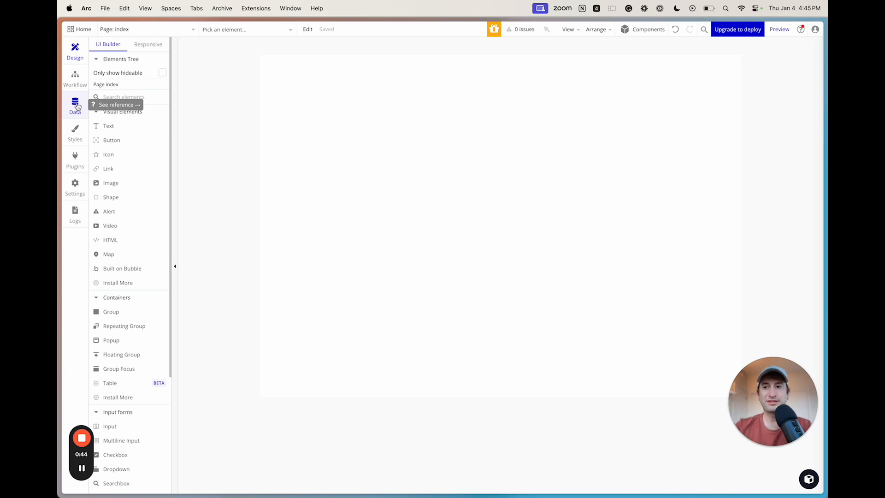
Step: Find the Input element and draw it near the page's upper edge, about 559 by 59 px, offset about 62 px from the top and left
left_click(125, 99)
type("input")
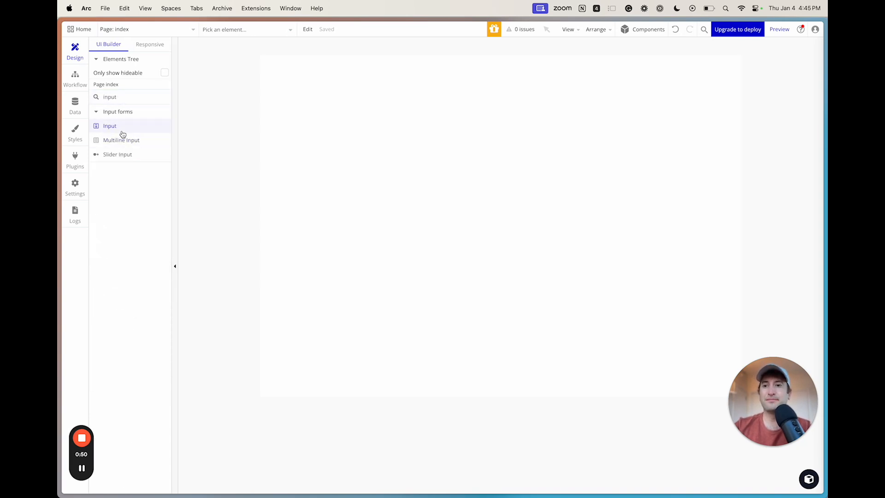
left_click(122, 130)
left_click_drag(296, 77, 547, 105)
mouse_move(436, 99)
left_mouse_down()
mouse_move(472, 111)
mouse_move(452, 93)
mouse_move(447, 103)
left_mouse_up()
left_click_drag(612, 79, 651, 70)
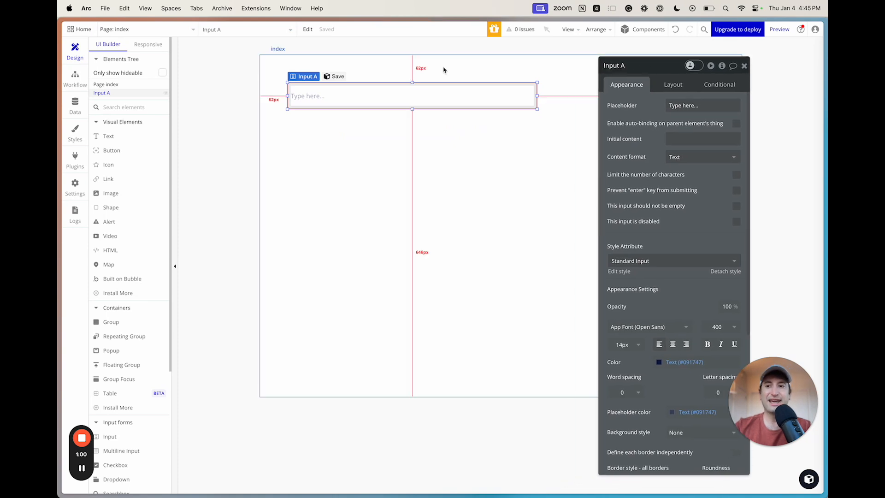
Step: Show the index page's layout settings and choose Fixed as its container layout
left_click(115, 85)
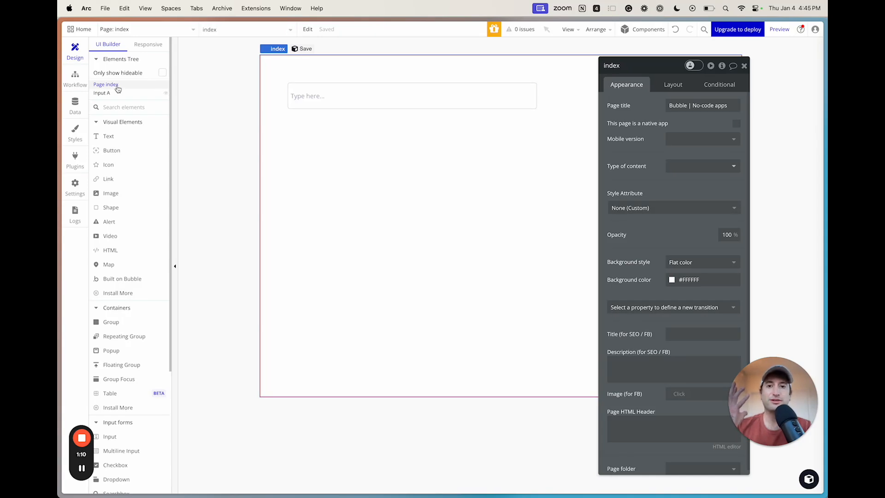
mouse_move(664, 65)
left_mouse_down()
mouse_move(695, 56)
mouse_move(682, 50)
mouse_move(672, 59)
left_mouse_up()
left_click(691, 69)
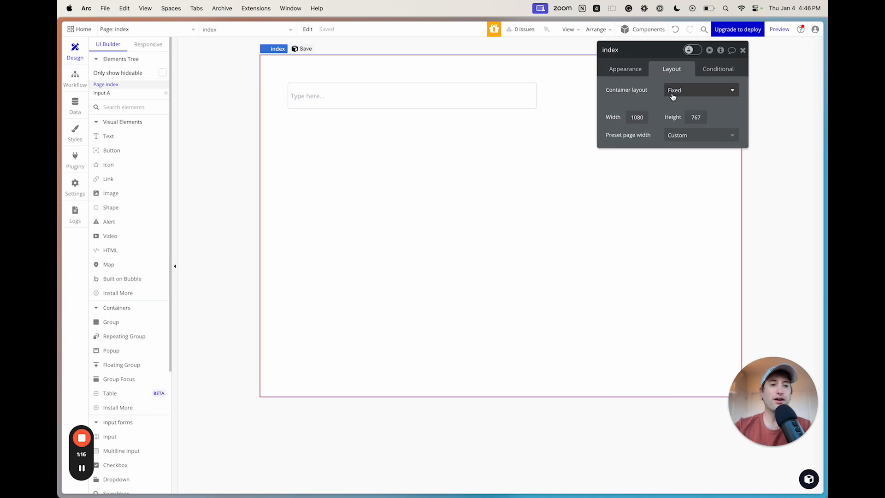
left_click(677, 91)
left_click(674, 103)
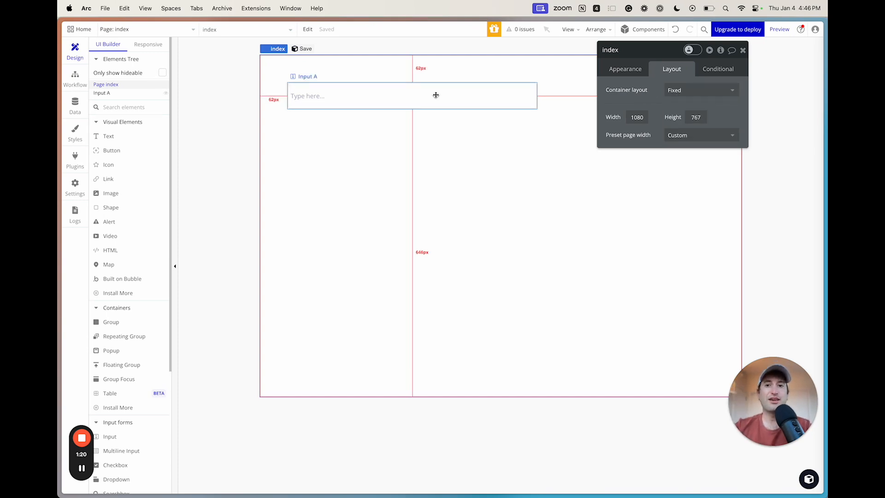
Step: Move the input field to about X 111, Y 39 and review its appearance and layout settings
left_click_drag(434, 95, 456, 85)
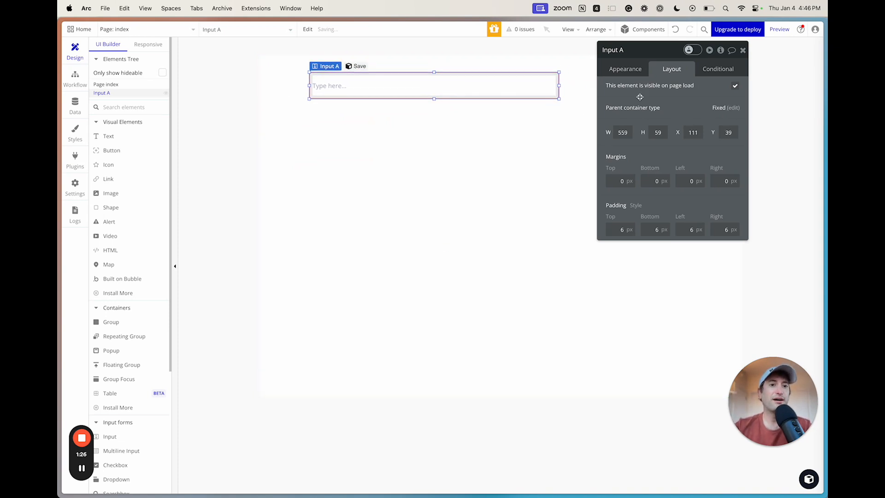
left_click(632, 69)
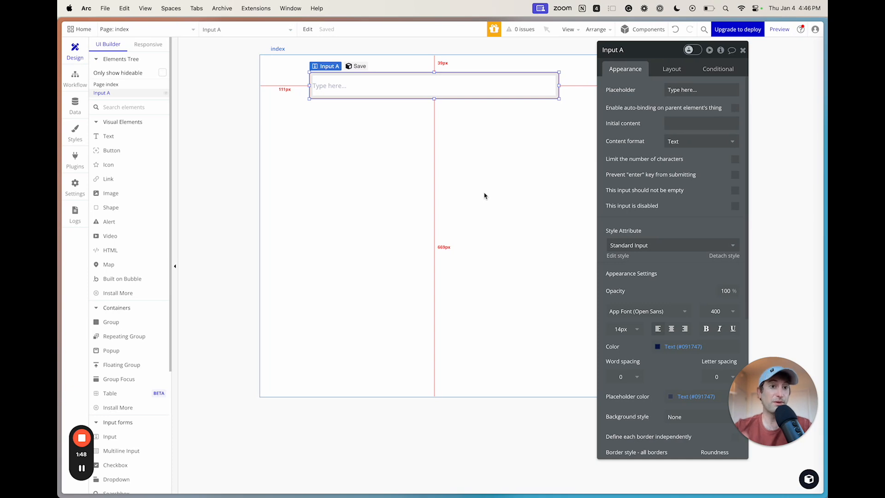
left_click(664, 67)
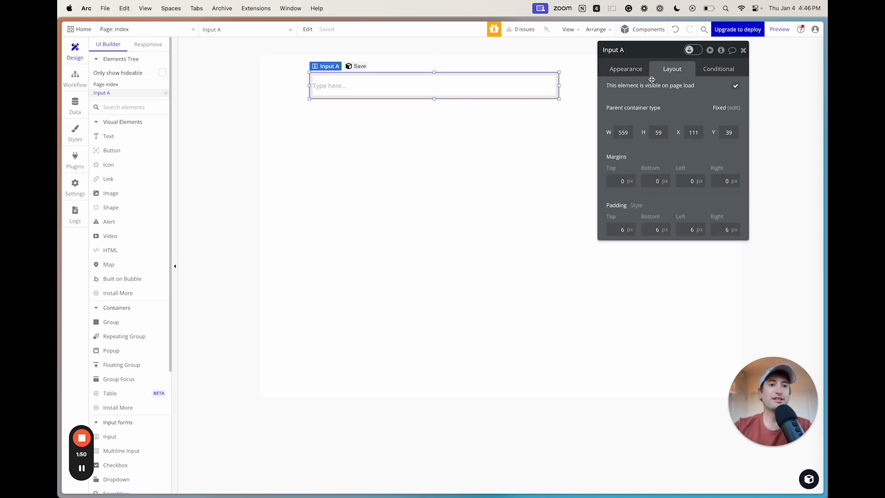
left_click(536, 109)
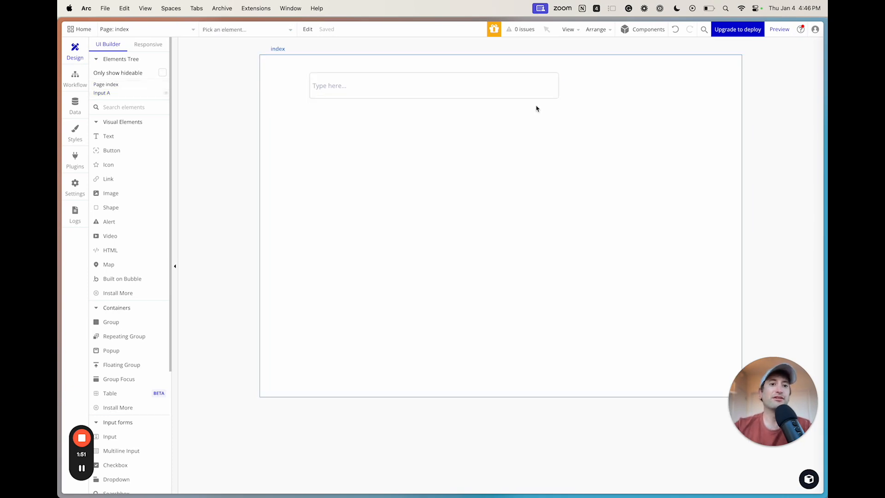
left_click(107, 94)
left_click(623, 70)
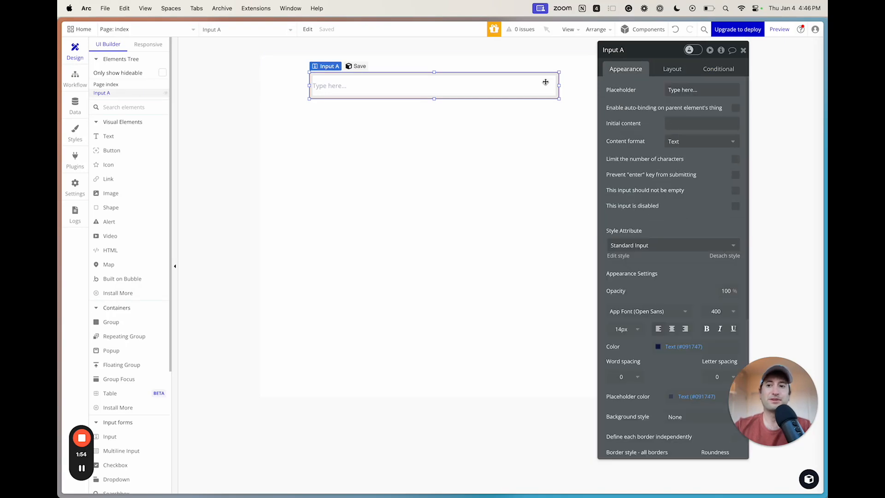
Step: Review the container layout options available for the index page
left_click(106, 86)
left_click(672, 69)
left_click(700, 90)
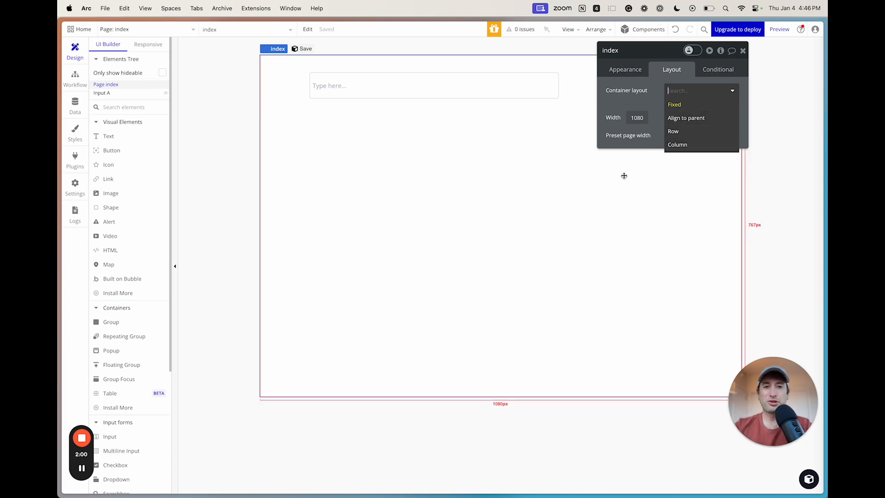
left_click(641, 85)
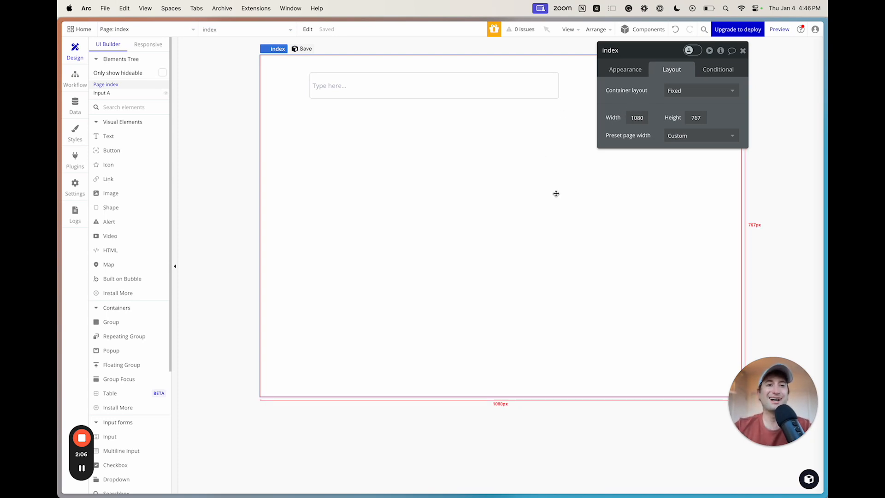
Step: Reposition the input field at about X 103, Y 47 and show its appearance settings
left_click(532, 95)
mouse_move(532, 94)
left_mouse_down()
mouse_move(531, 87)
mouse_move(531, 95)
left_mouse_up()
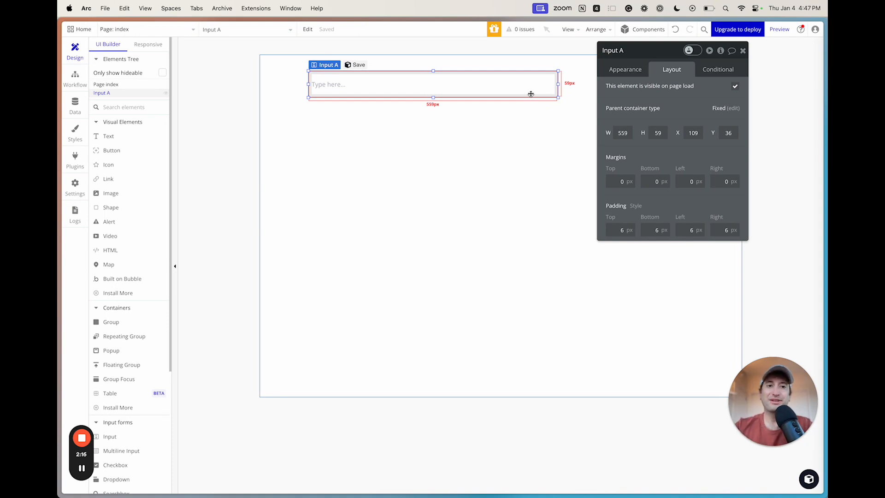
left_click_drag(531, 94, 499, 91)
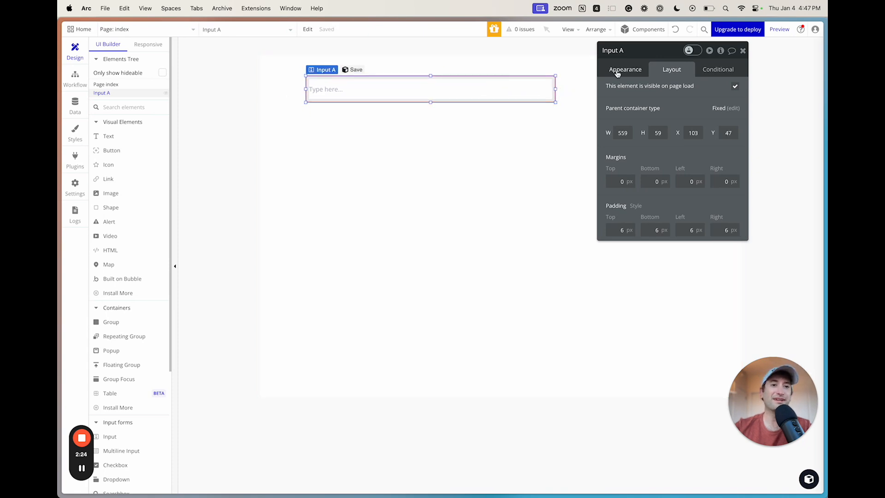
left_click(617, 72)
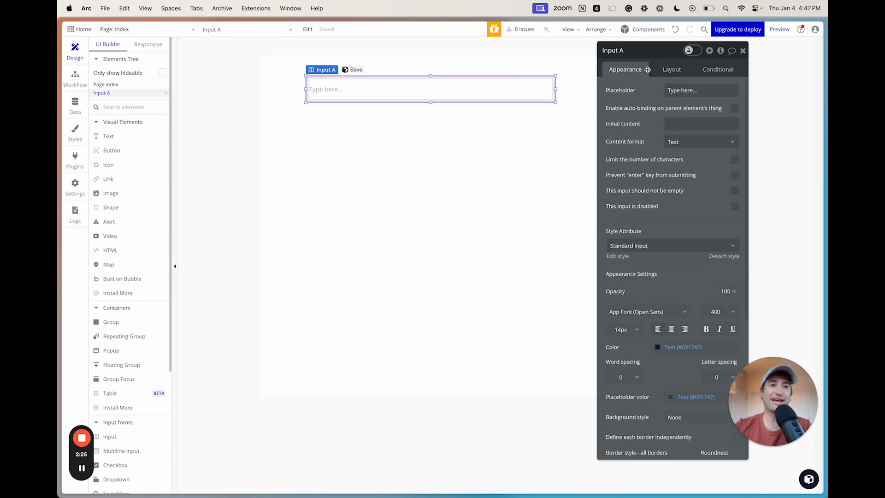
Step: Check the index page's layout settings and move the input field to about X 38, Y 52
left_click(130, 85)
left_click(666, 72)
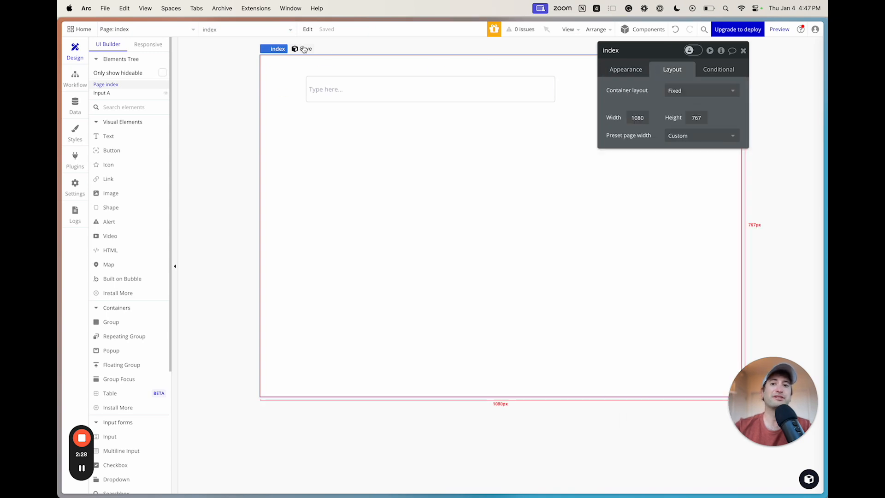
left_click(350, 95)
mouse_move(350, 95)
left_mouse_down()
mouse_move(528, 191)
mouse_move(420, 148)
mouse_move(346, 93)
left_mouse_up()
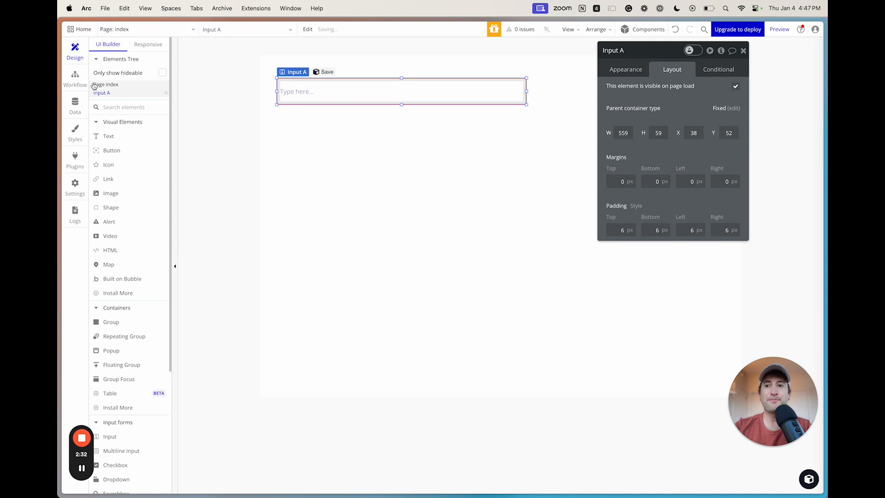
Step: Reselect Fixed as the index page's container layout
left_click(94, 85)
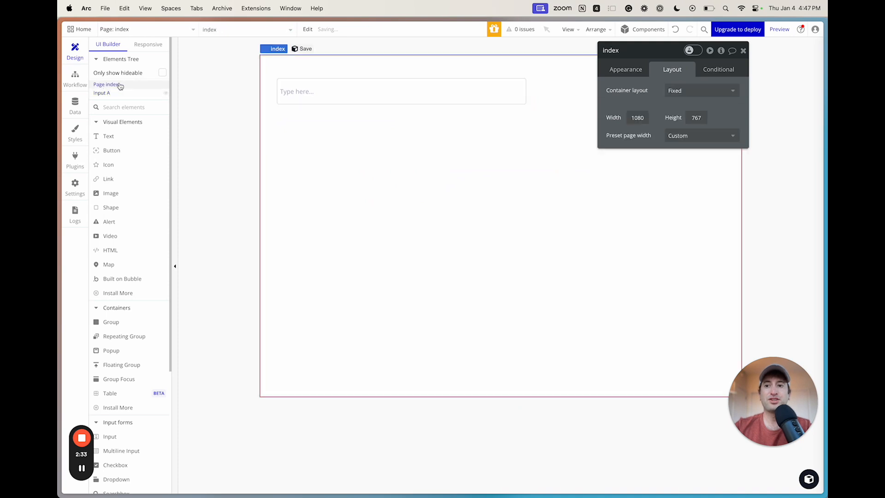
left_click(664, 94)
left_click(687, 109)
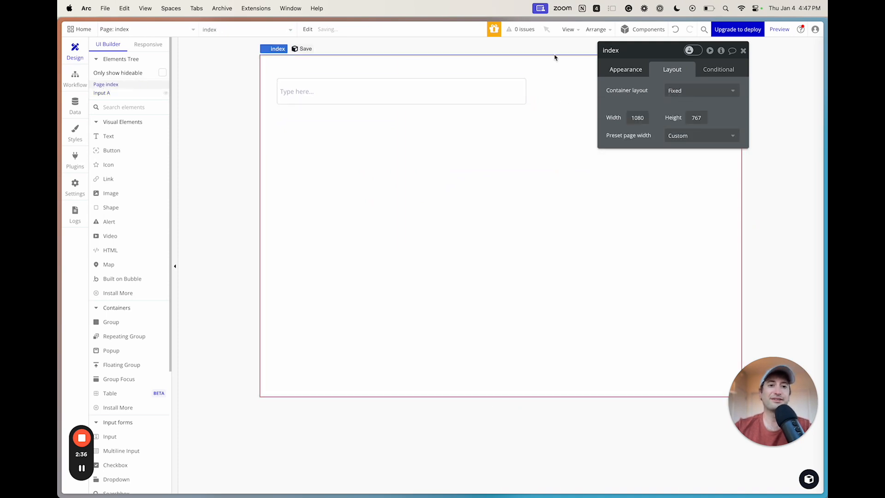
Step: Widen the input field to about 789 px and place it at about X 50, Y 42
left_click(397, 85)
left_click_drag(400, 99, 421, 98)
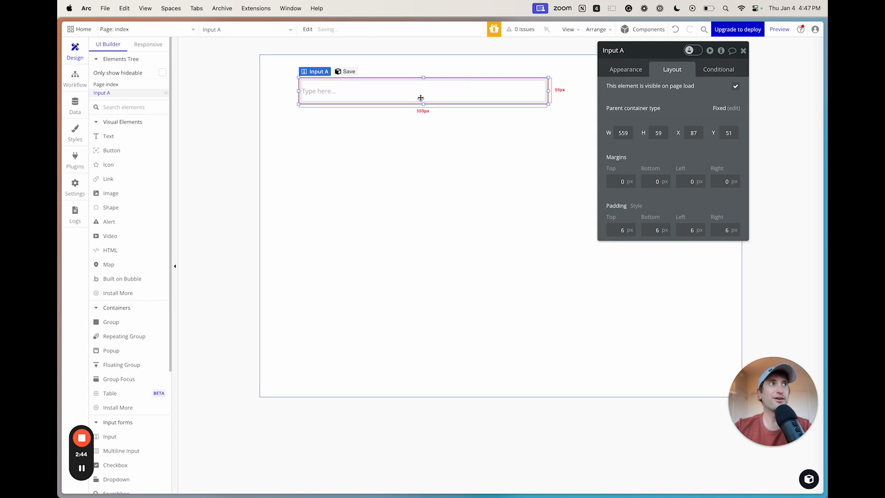
left_click_drag(549, 91, 652, 94)
left_click_drag(428, 93, 411, 89)
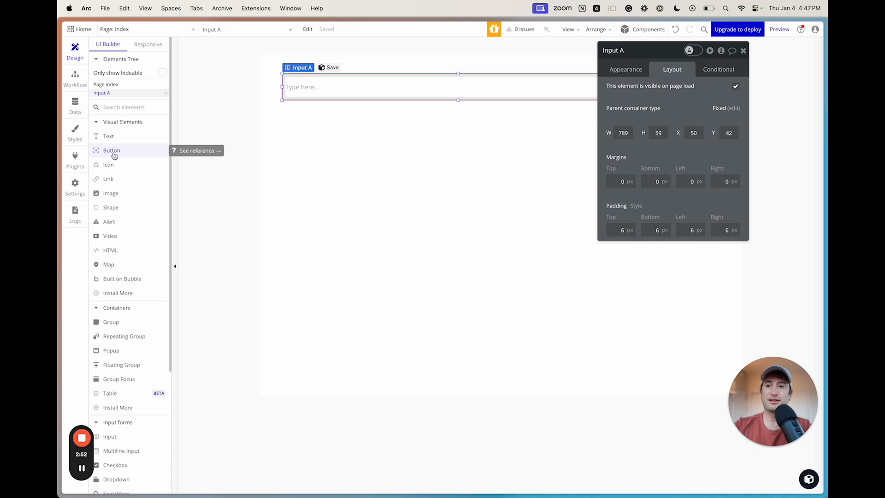
Step: Draw a button about 787 px wide directly below the input field and label it "Add to my to do list"
left_click(113, 152)
mouse_move(283, 107)
left_mouse_down()
mouse_move(504, 142)
mouse_move(633, 133)
left_mouse_up()
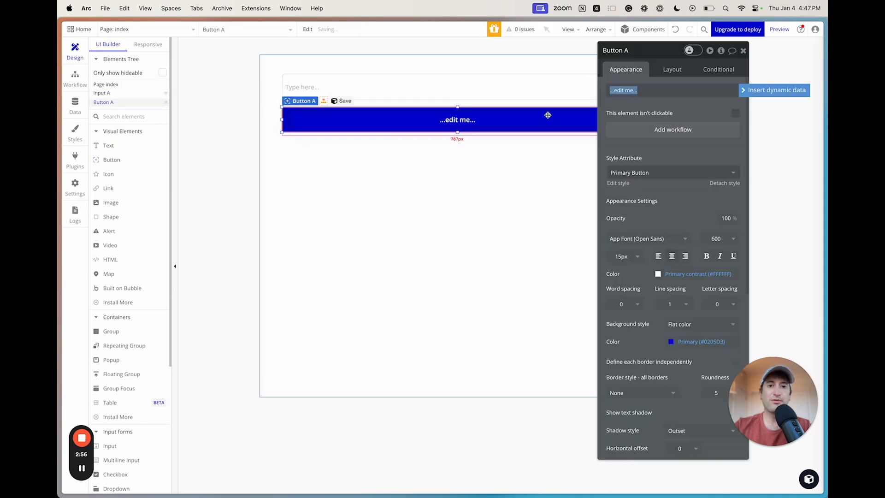
type("Add to my to do list")
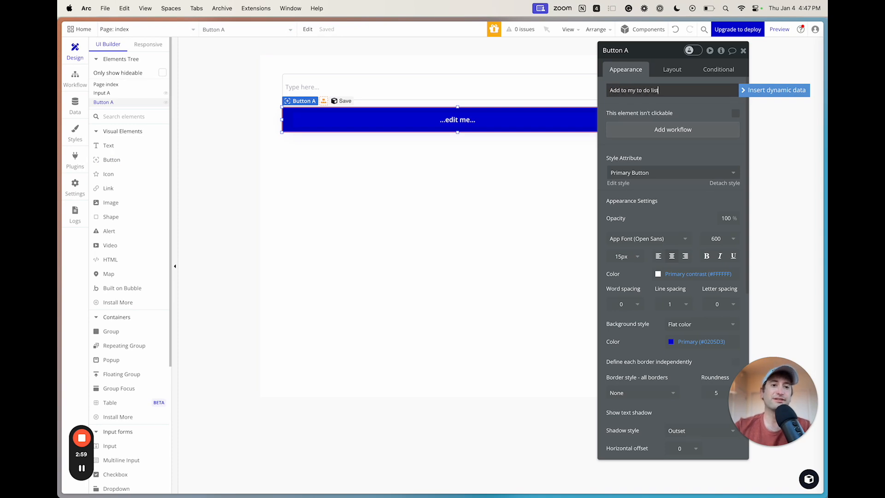
left_click(646, 104)
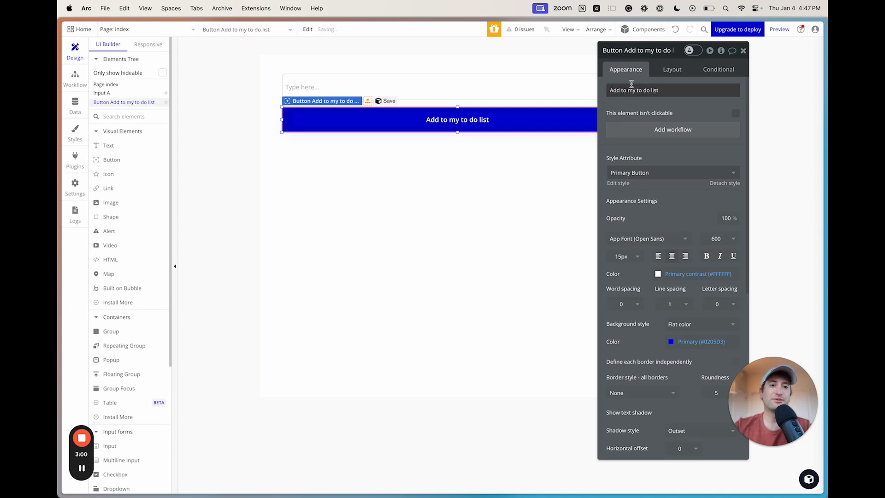
triple_click(634, 89)
key("super+x")
key("super+v")
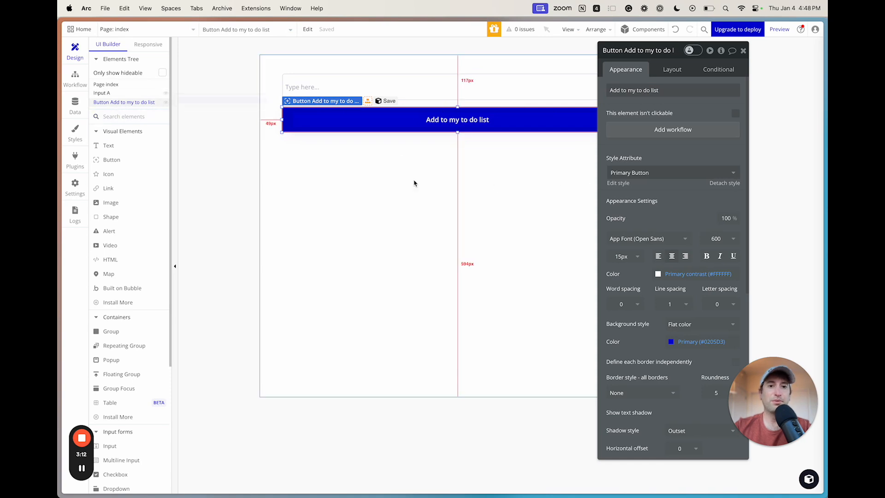
Step: Nudge the button to about 50 px from the page's left edge and 113 px from its top, and close its properties
left_click_drag(488, 126, 487, 122)
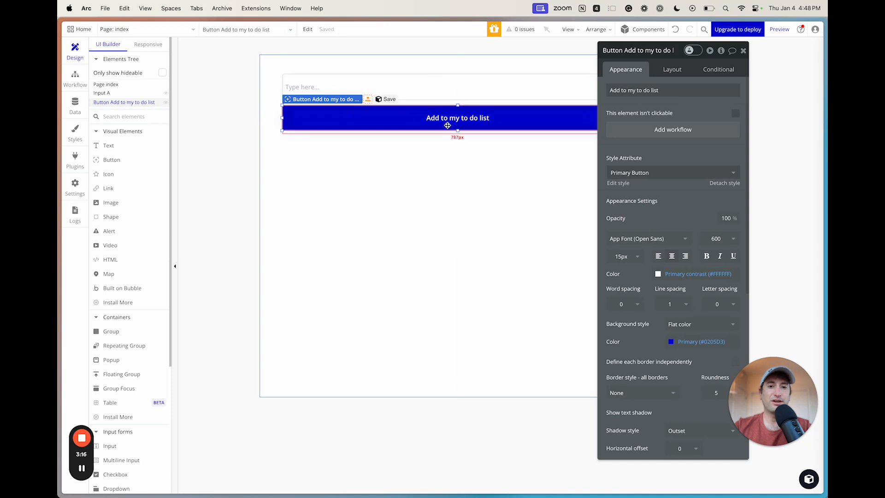
left_click(744, 51)
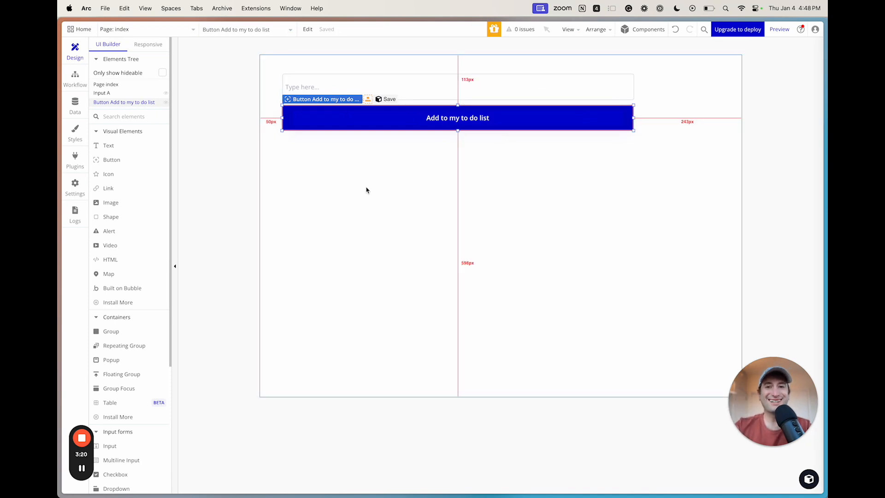
left_click(393, 178)
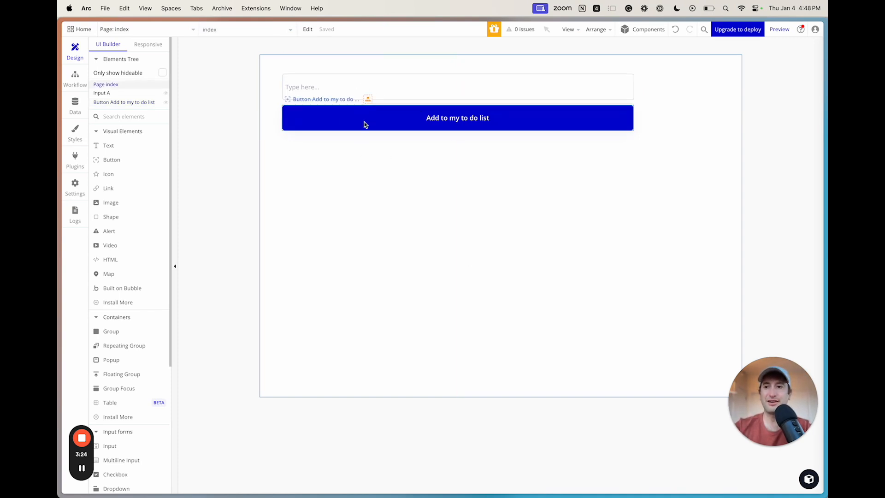
Step: Create a data type named Task, view the User type's fields, and return to the Task type
left_click(77, 109)
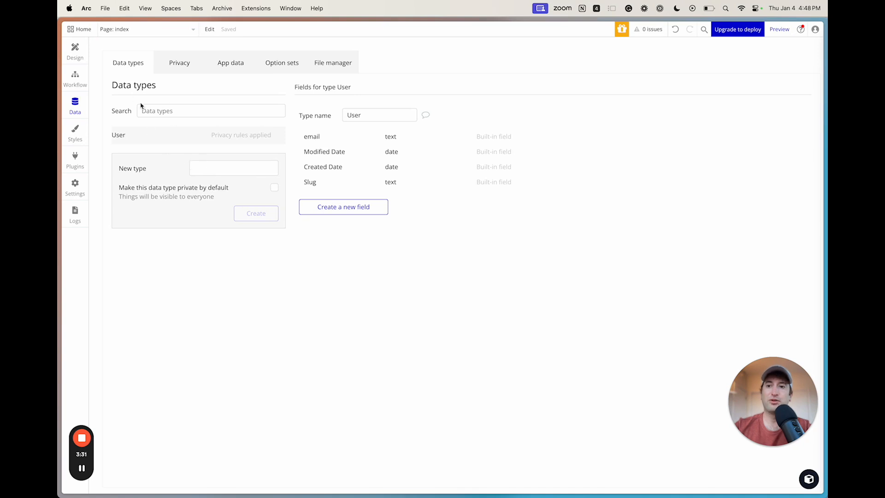
left_click(213, 172)
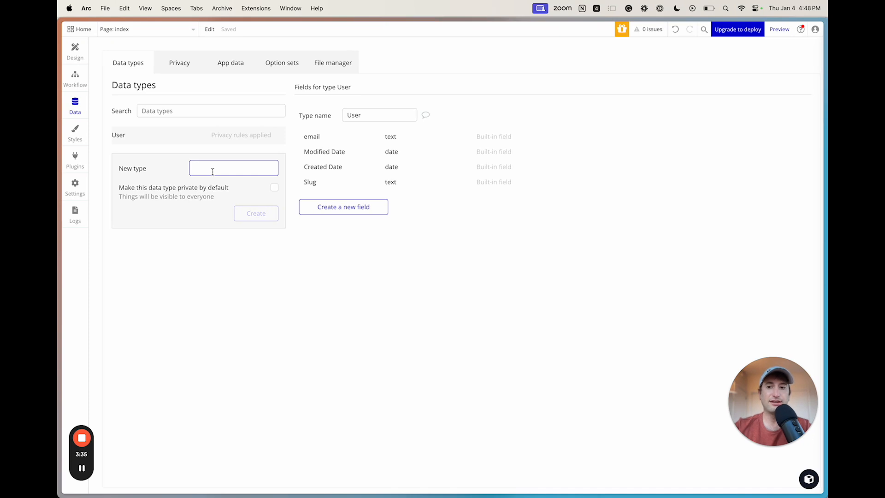
type("Task")
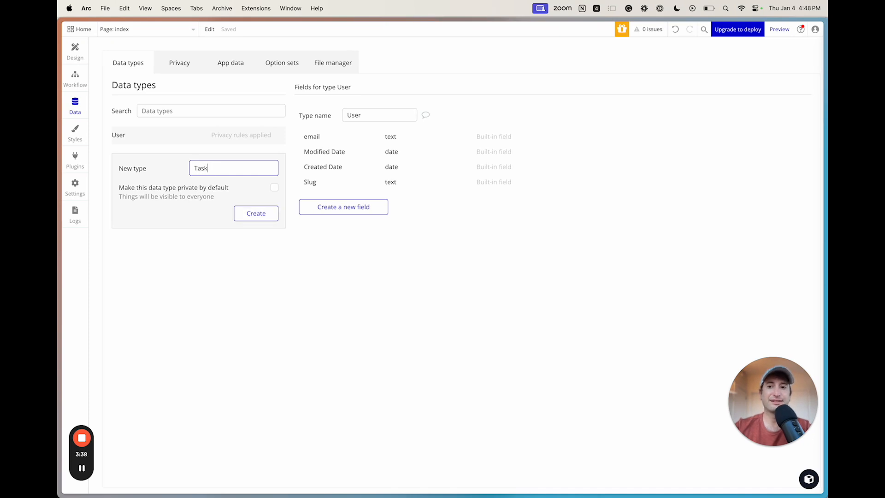
key("Return")
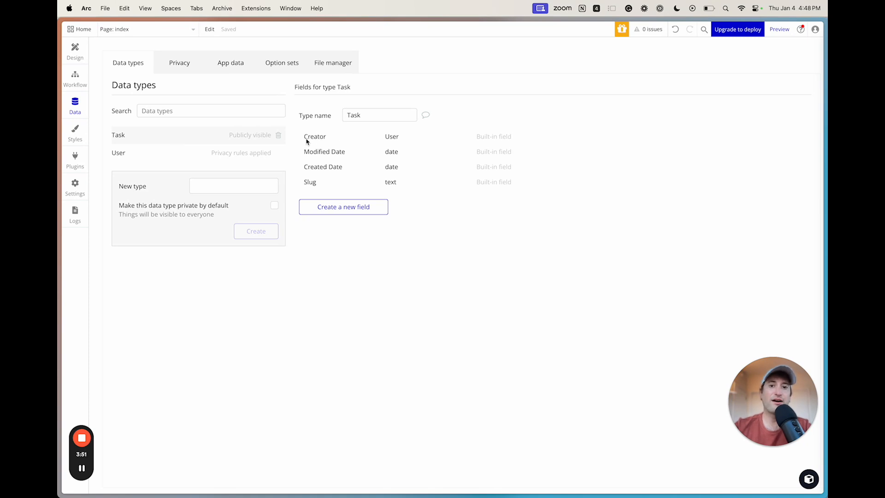
left_click(161, 156)
left_click(162, 140)
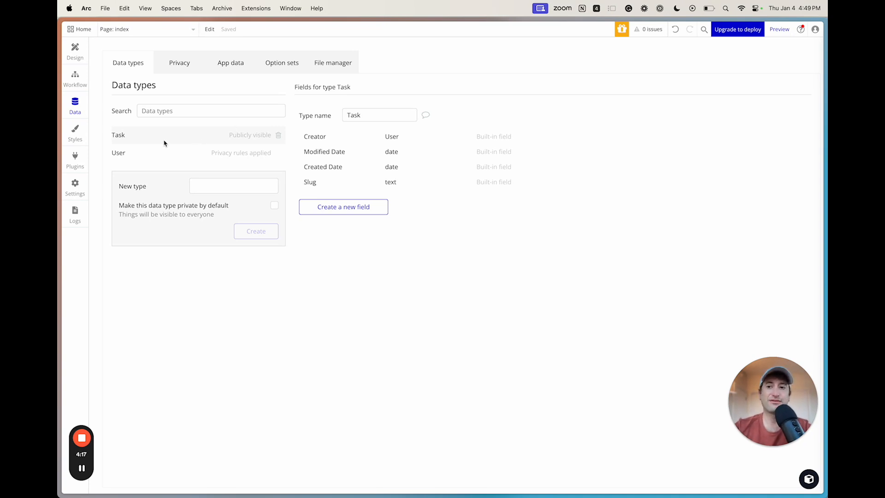
Step: Look over the User type's built-in fields again and reopen the Task type
left_click(151, 158)
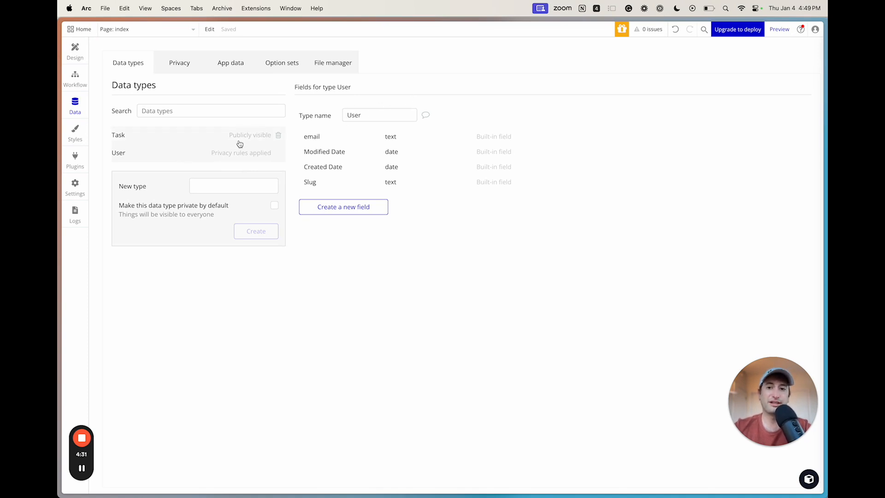
mouse_move(82, 473)
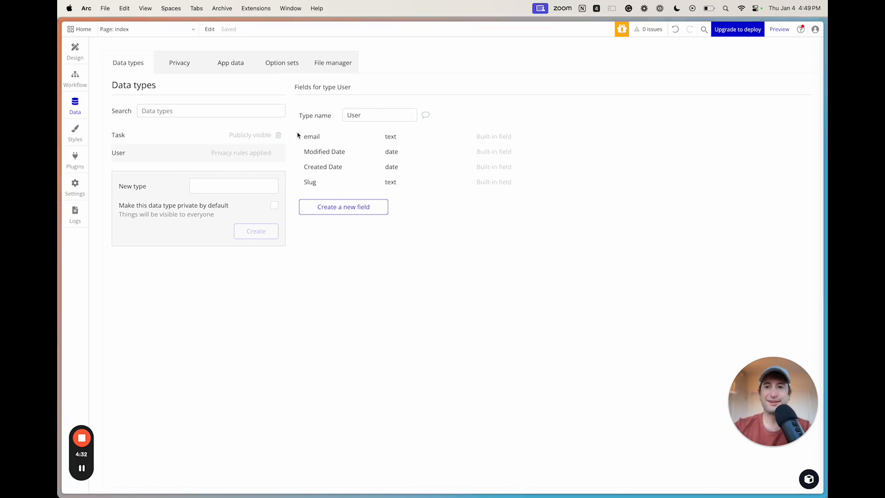
left_click(144, 138)
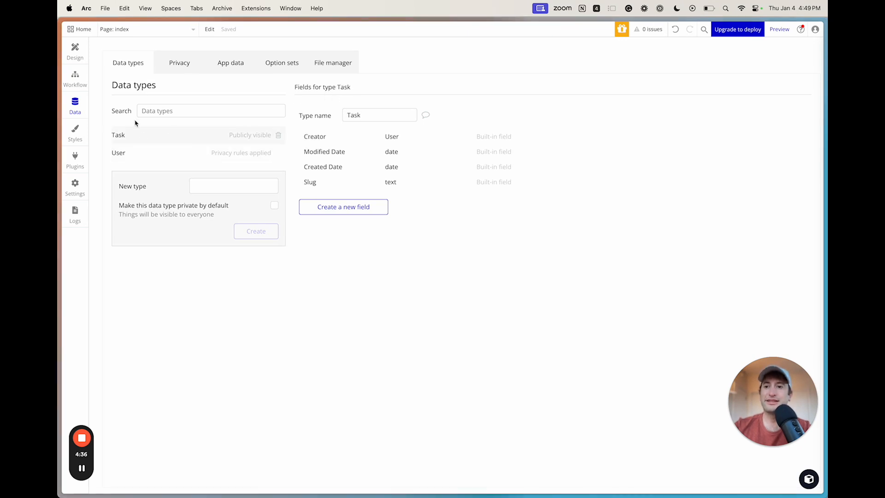
Step: Create a field called Name with type text on the Task data type
left_click(336, 212)
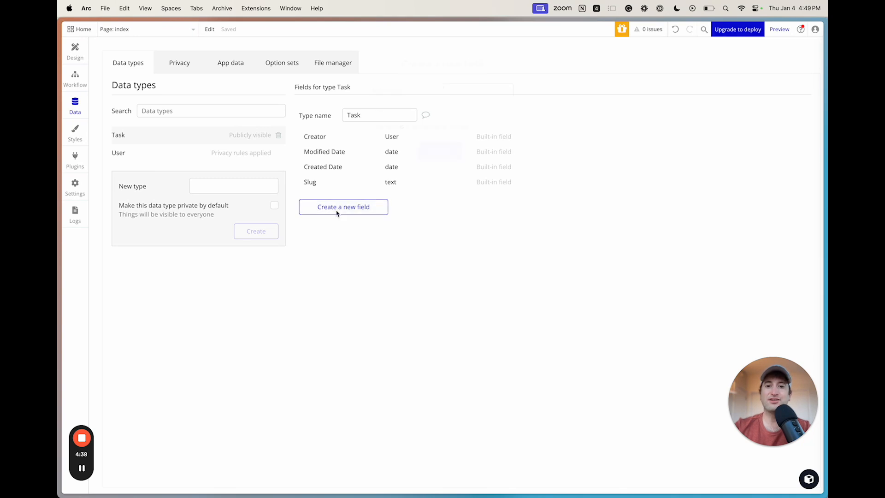
type("Name")
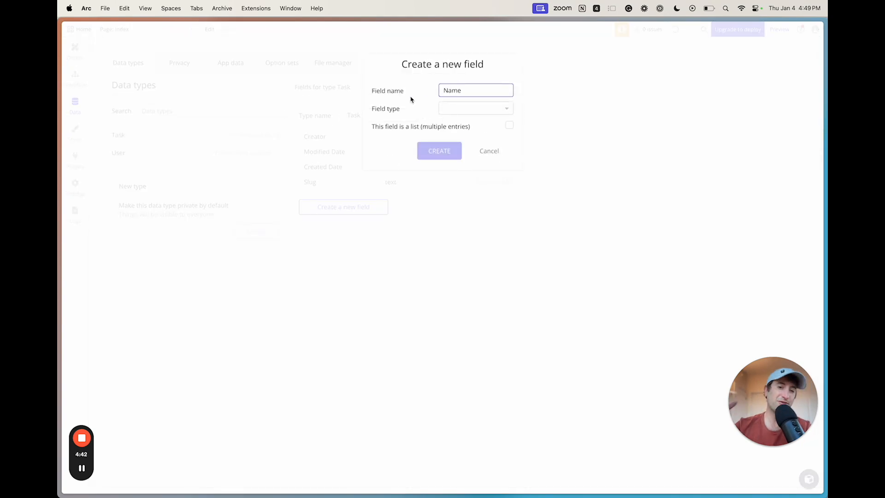
left_click(450, 108)
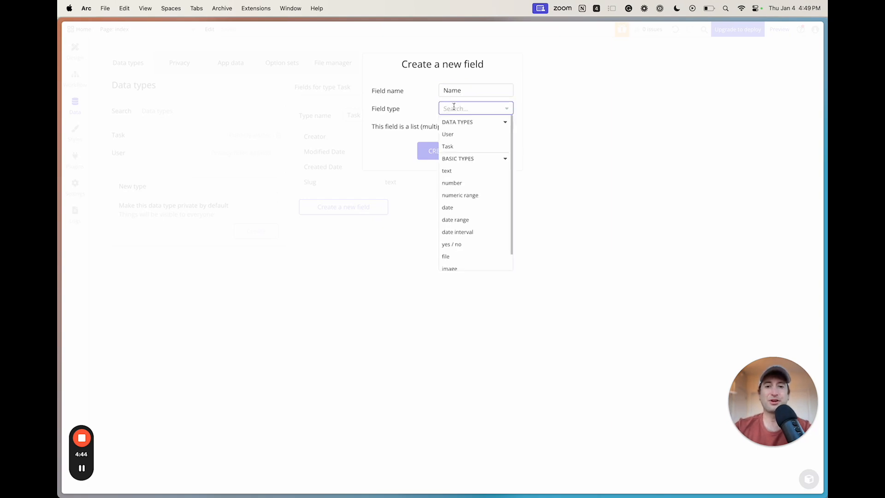
left_click(459, 171)
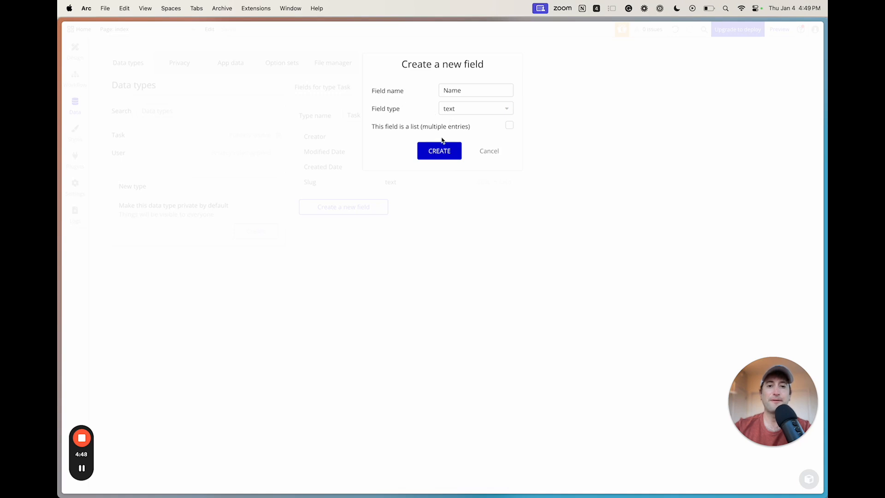
left_click(457, 110)
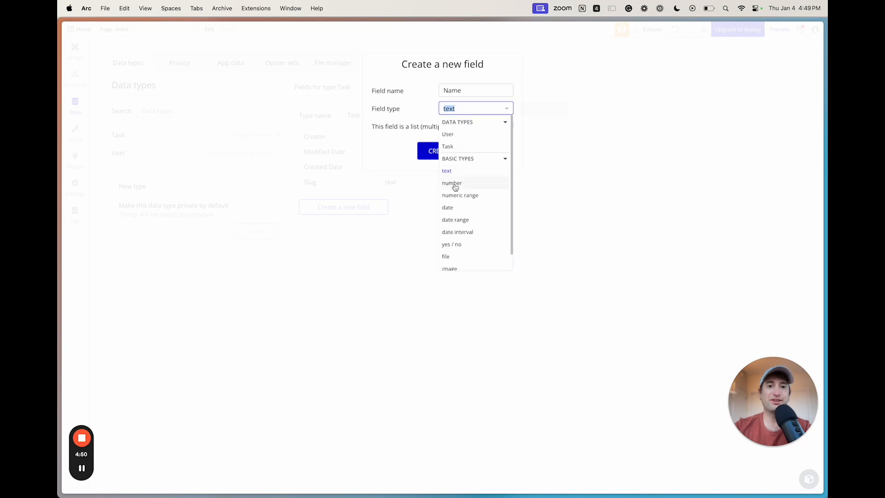
scroll(455, 187, "down", 1)
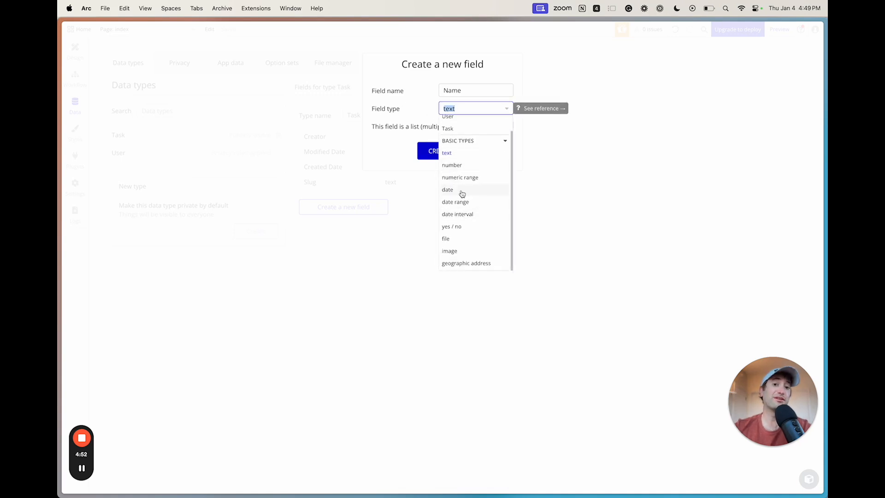
left_click(454, 155)
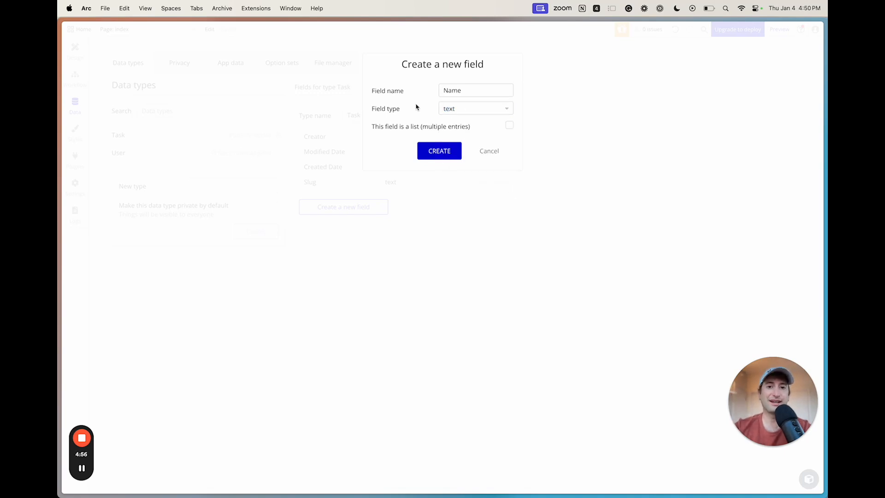
left_click(445, 154)
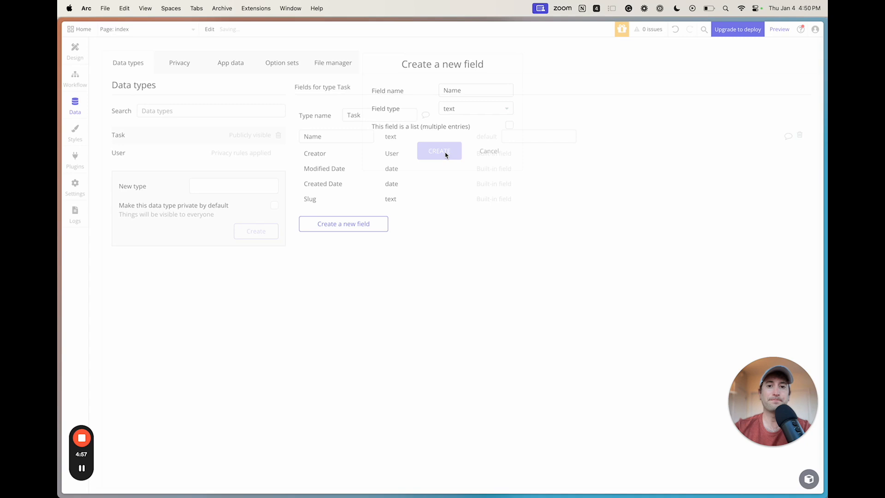
Step: Add a yes / no field called Done to the Task data type
left_click(356, 228)
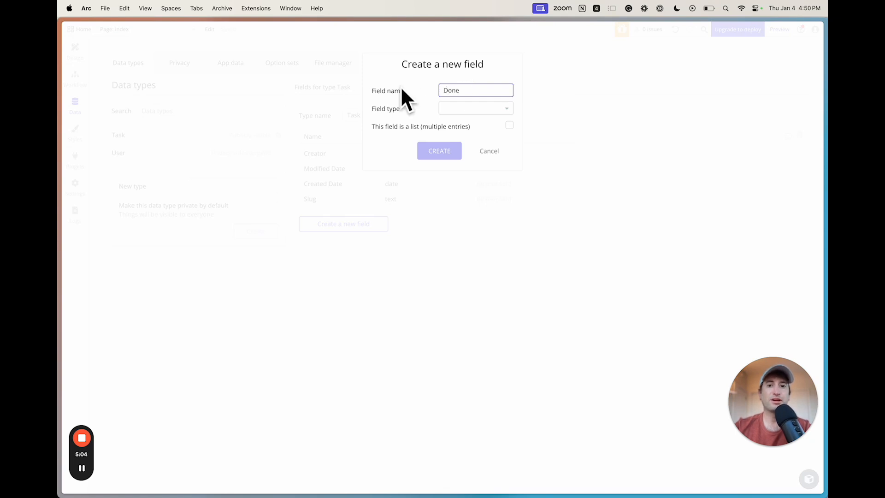
left_click(465, 108)
scroll(458, 232, "down", 1)
left_click(459, 236)
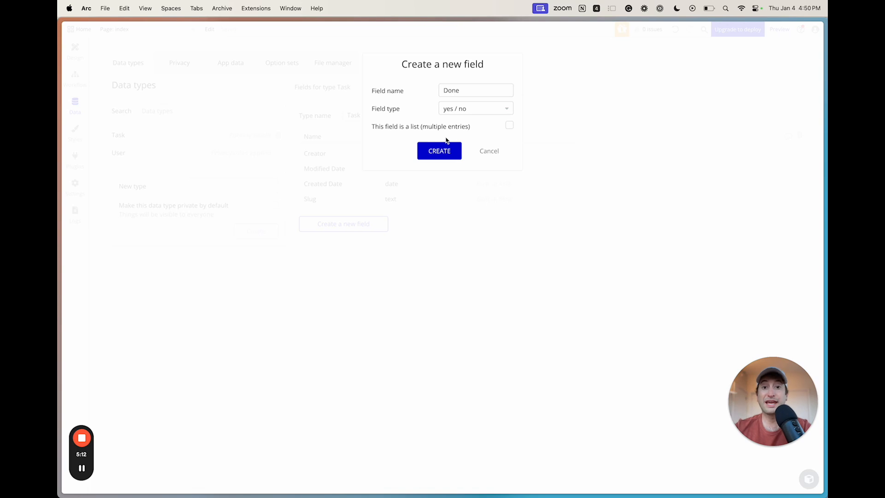
left_click(442, 151)
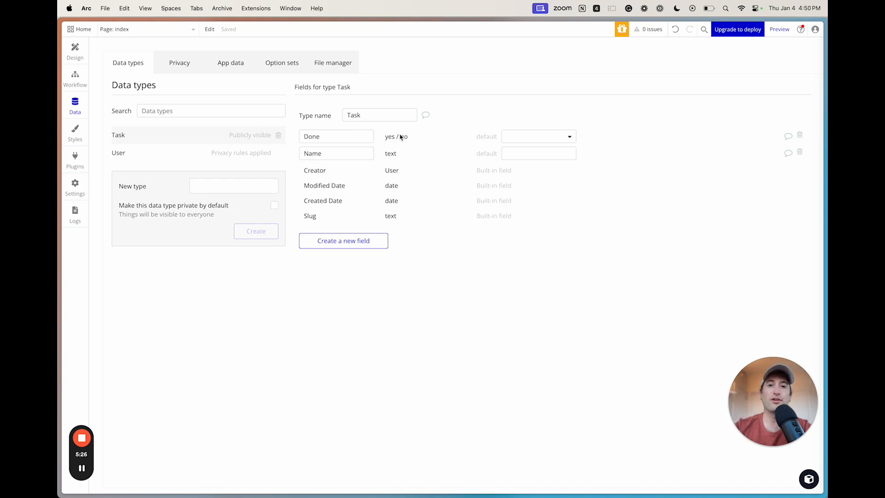
left_click(325, 155)
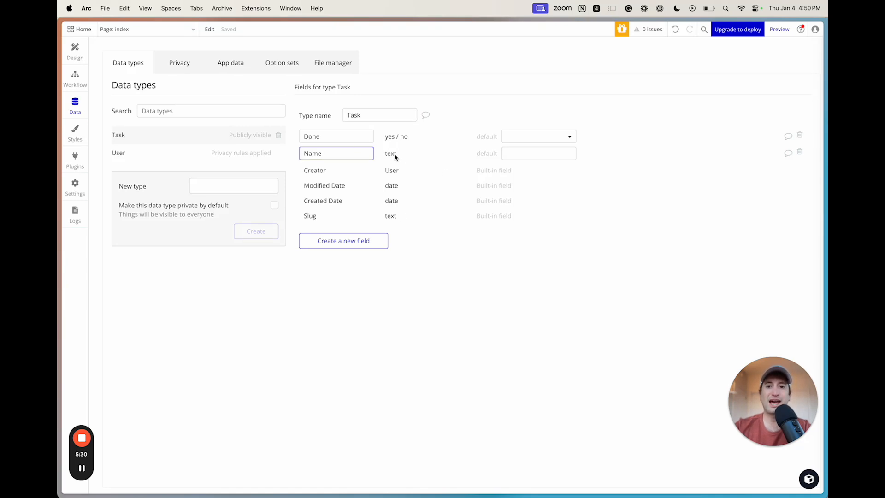
left_click(314, 136)
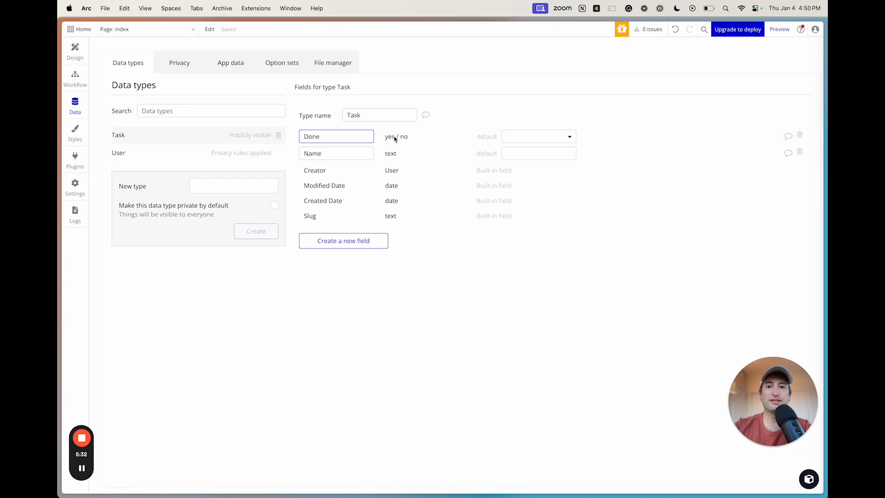
Step: Add a field called Due Date with type date to the Task data type
left_click(350, 242)
type("Due Date")
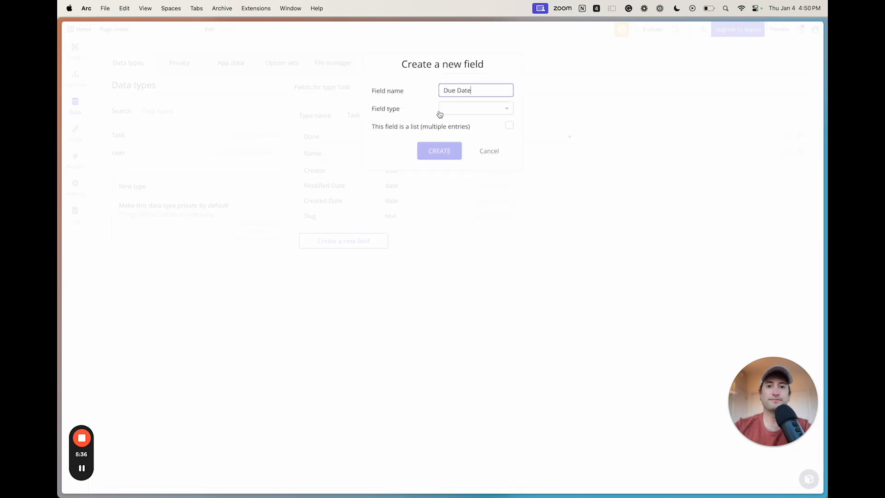
left_click(454, 110)
type("date")
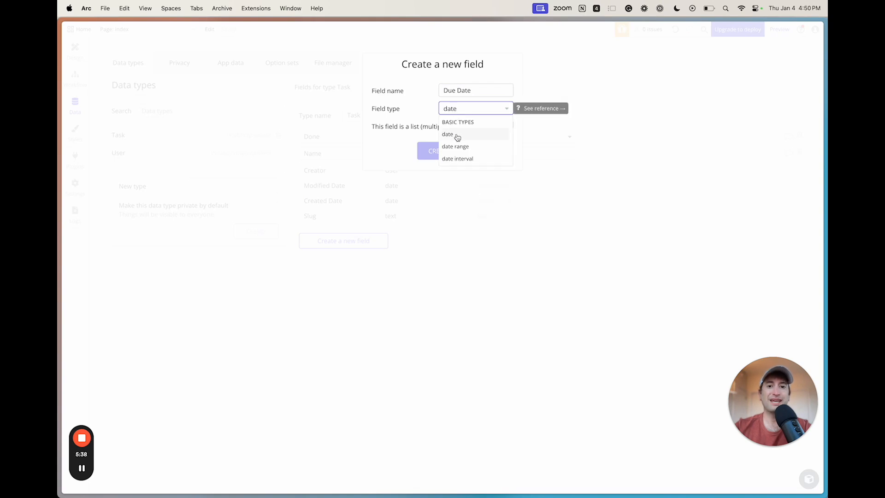
left_click(456, 137)
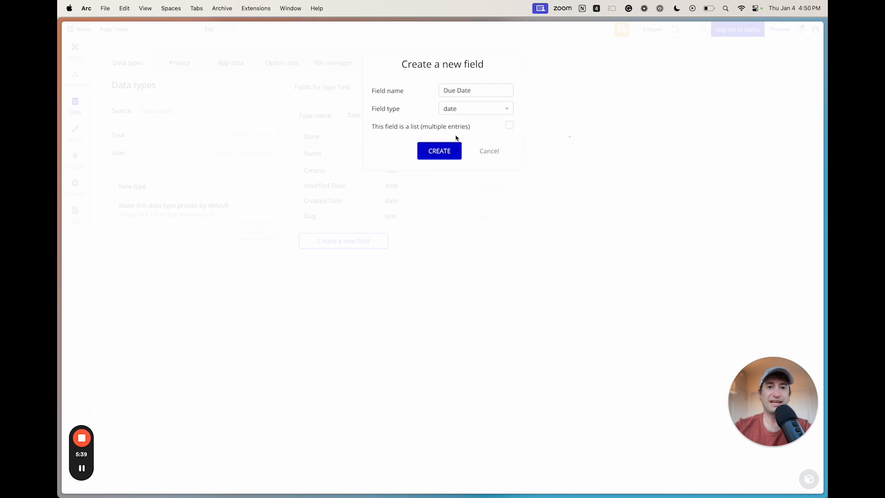
left_click(437, 152)
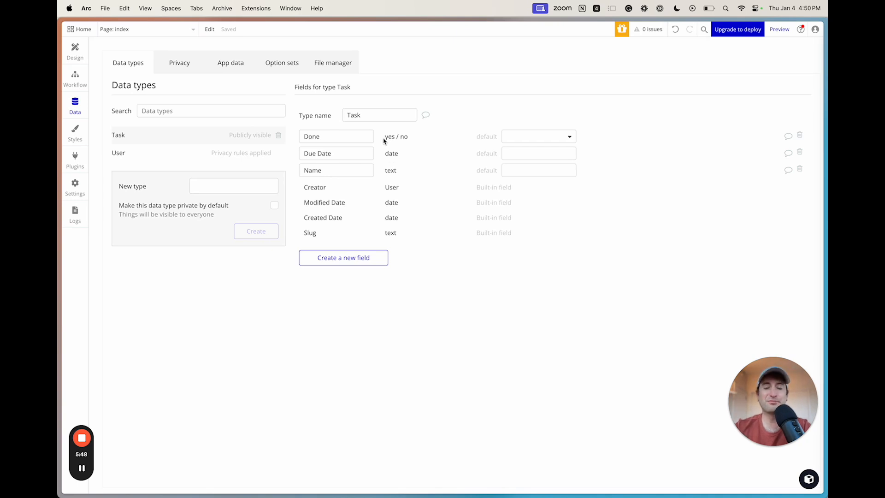
Step: Return to the page design and draw a repeating group about 780 px wide directly below the "Add to my to do list" button
left_click(75, 49)
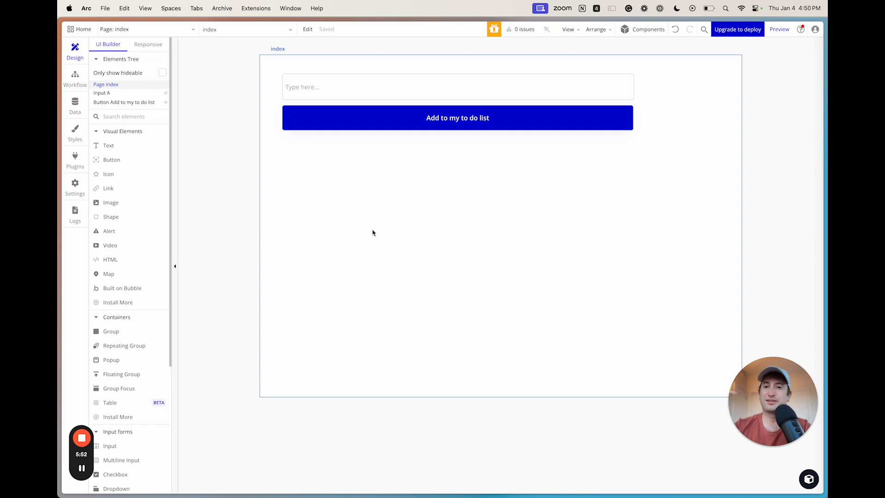
left_click(123, 117)
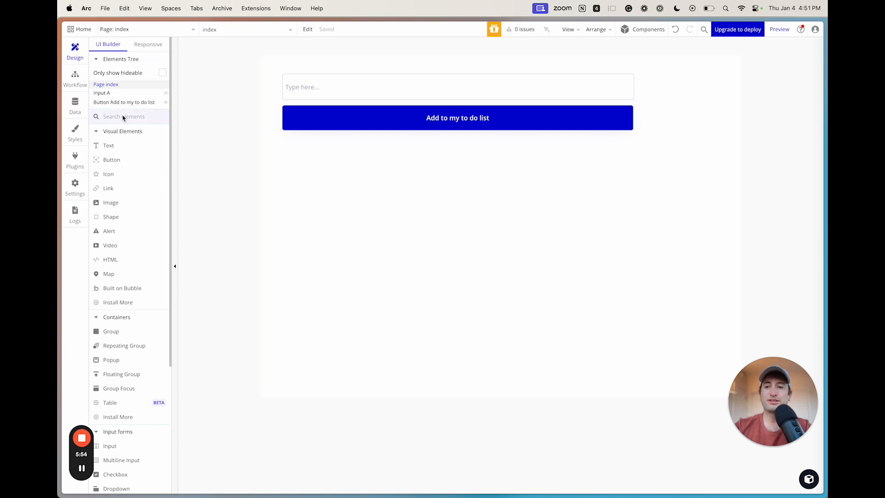
type("repeating")
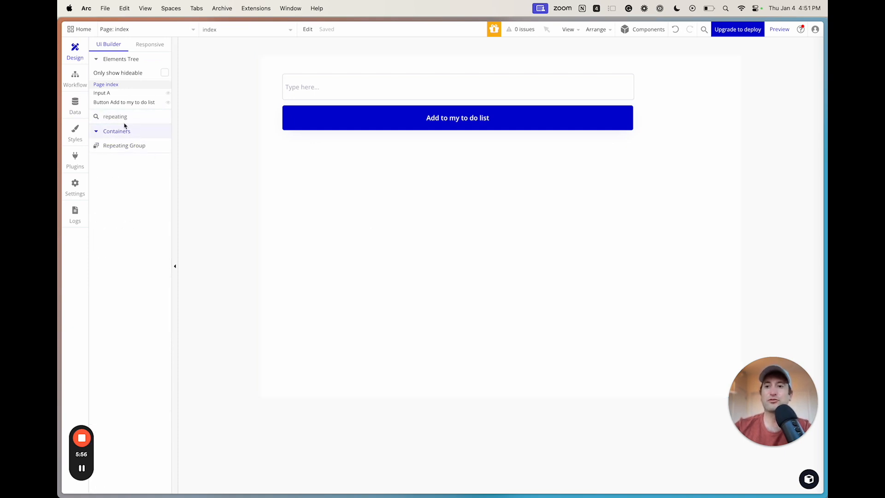
left_click(125, 146)
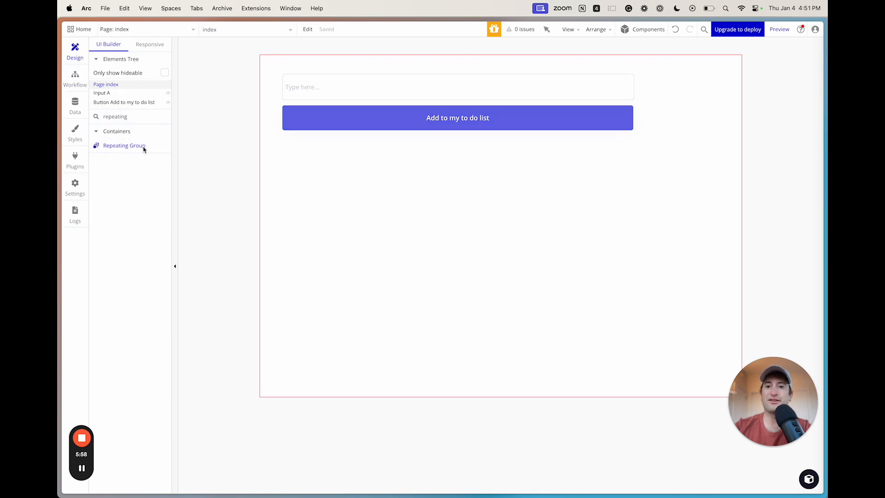
left_click_drag(285, 144, 635, 384)
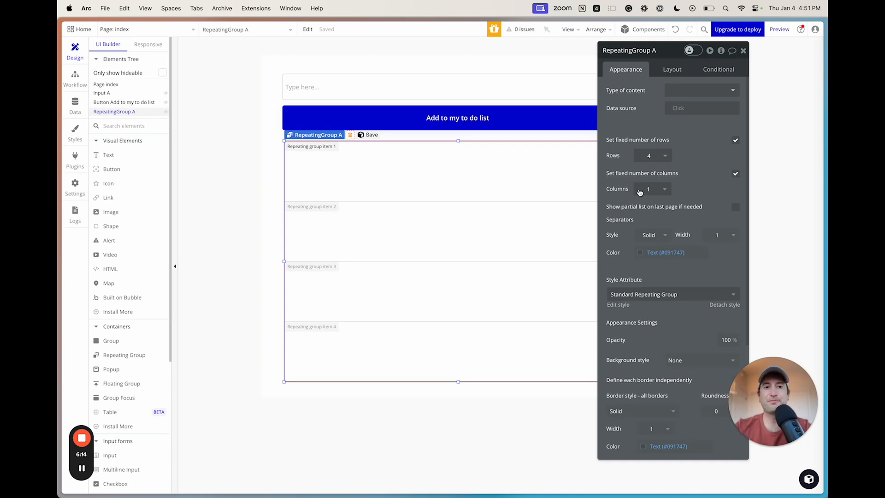
Step: Set the repeating group's type of content to Task
mouse_move(662, 51)
left_mouse_down()
mouse_move(693, 60)
mouse_move(673, 60)
left_mouse_up()
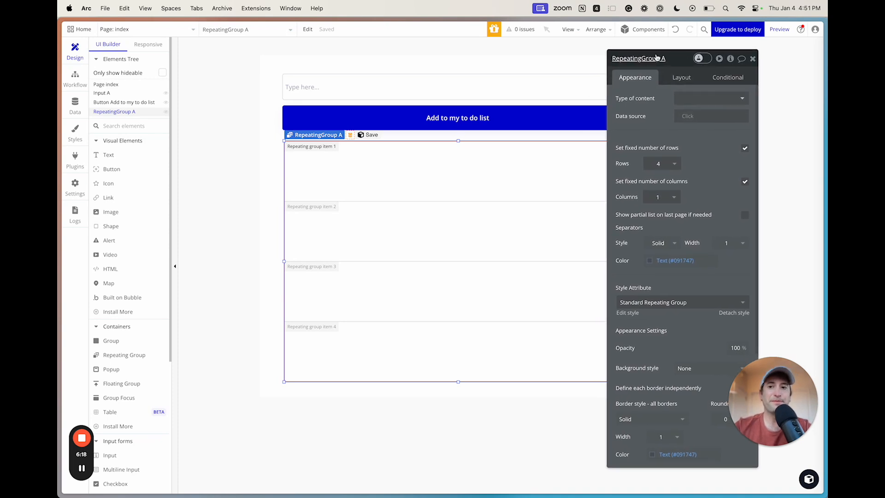
left_click_drag(658, 58, 639, 55)
left_click(675, 95)
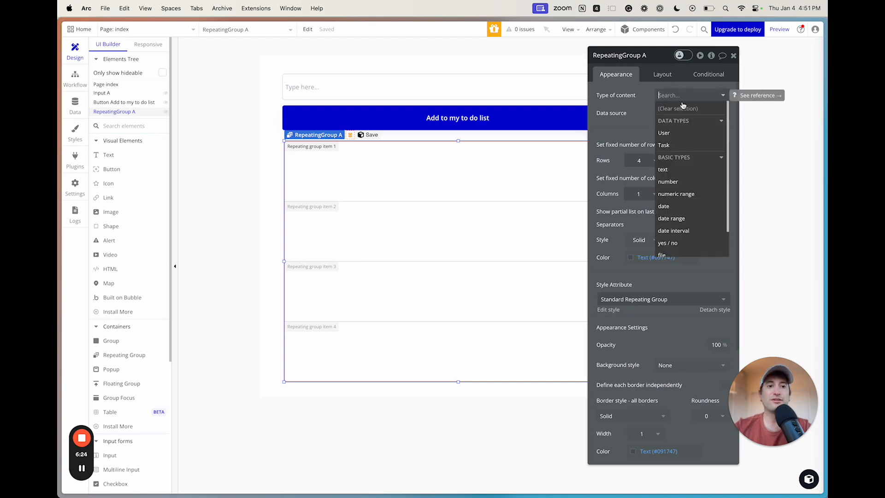
left_click(664, 145)
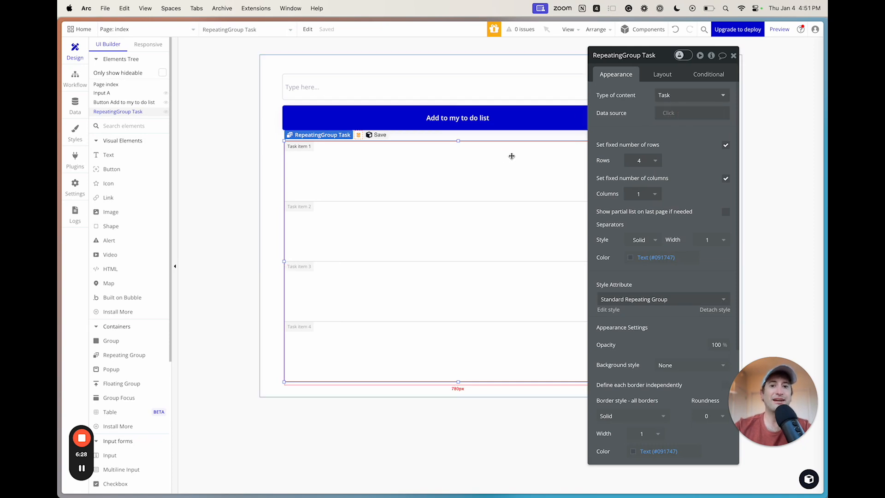
Step: Review the Task type's fields in the database and recheck the repeating group's type of content
left_click(76, 106)
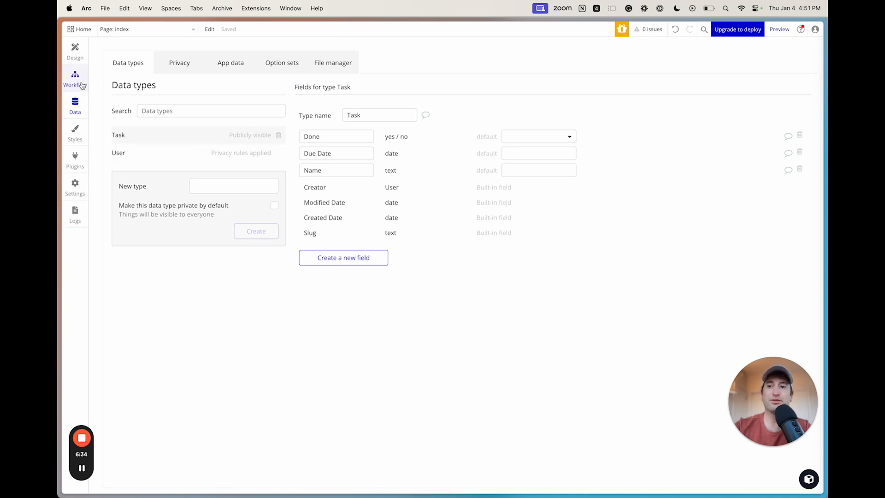
left_click(75, 52)
left_click(669, 95)
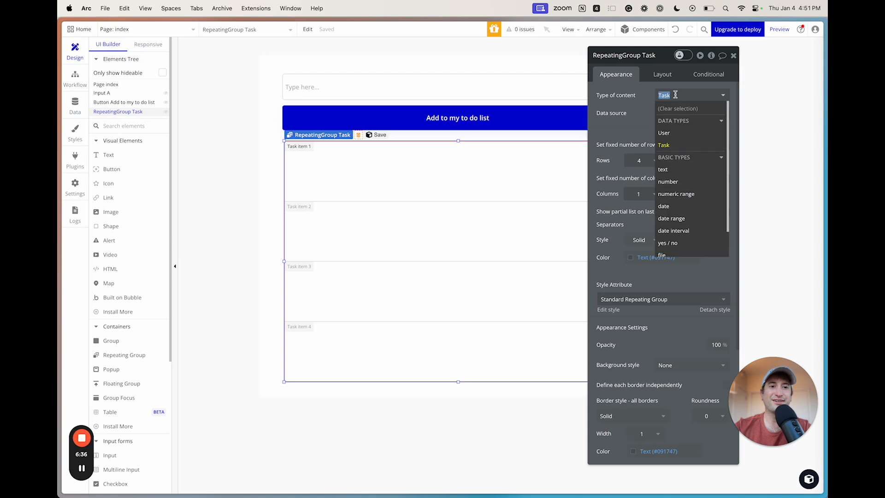
left_click(676, 147)
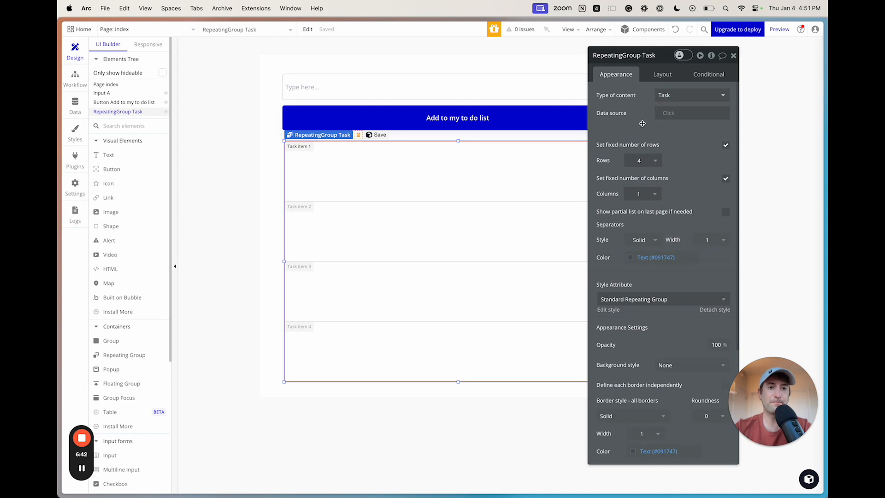
Step: Set the repeating group's data source to a search for the Task type
left_click(670, 115)
left_click(676, 160)
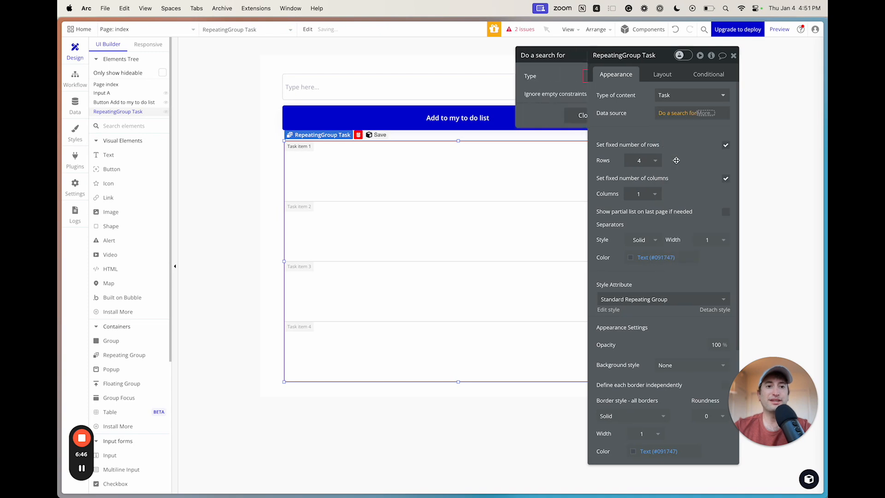
left_click(555, 76)
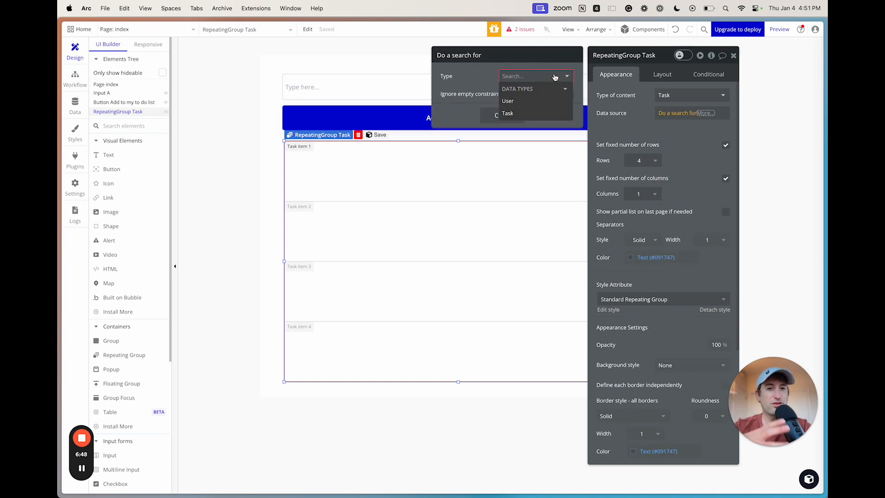
left_click(528, 113)
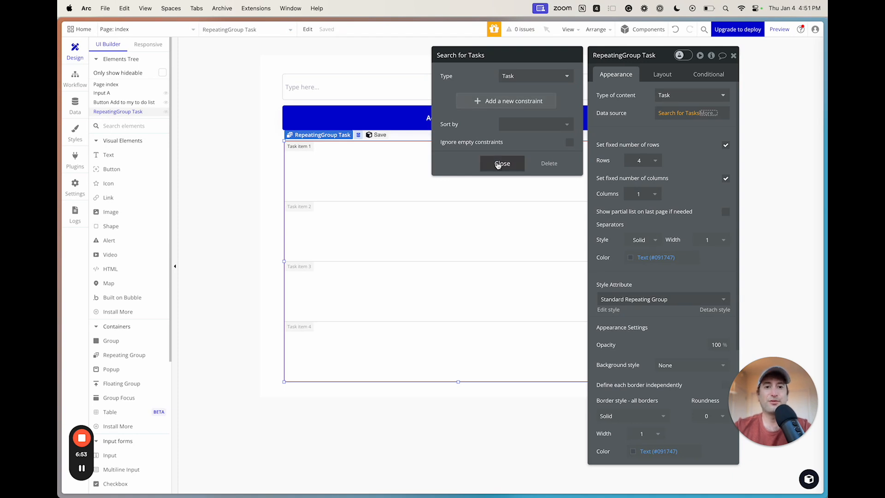
Step: Try filtering the task search with a Created By constraint, and remove that constraint
left_click(507, 102)
left_click(454, 96)
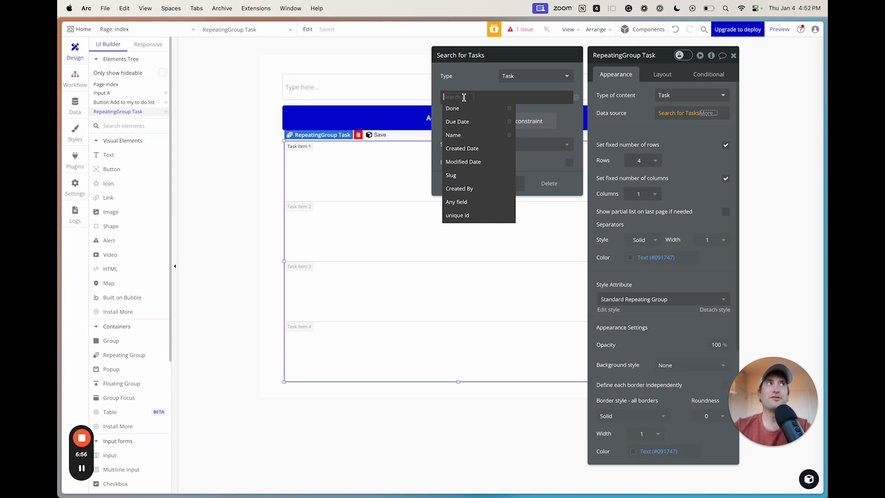
type("user")
key("super+a")
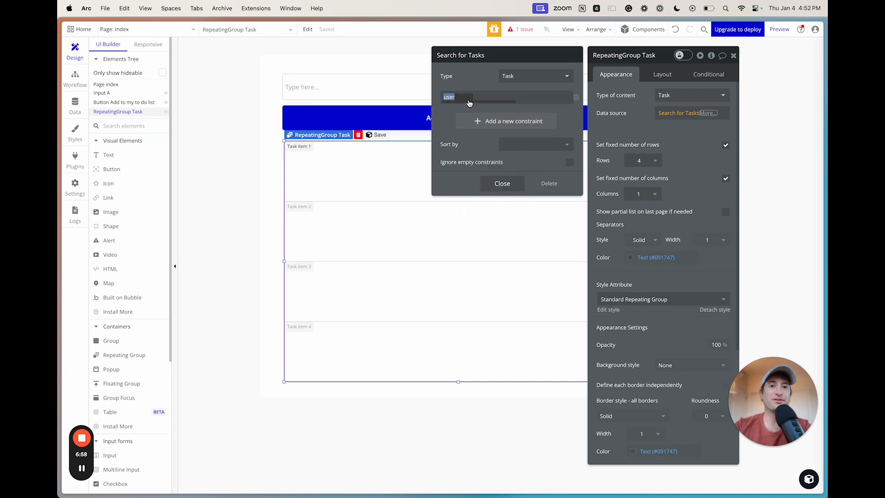
key("BackSpace")
left_click(460, 188)
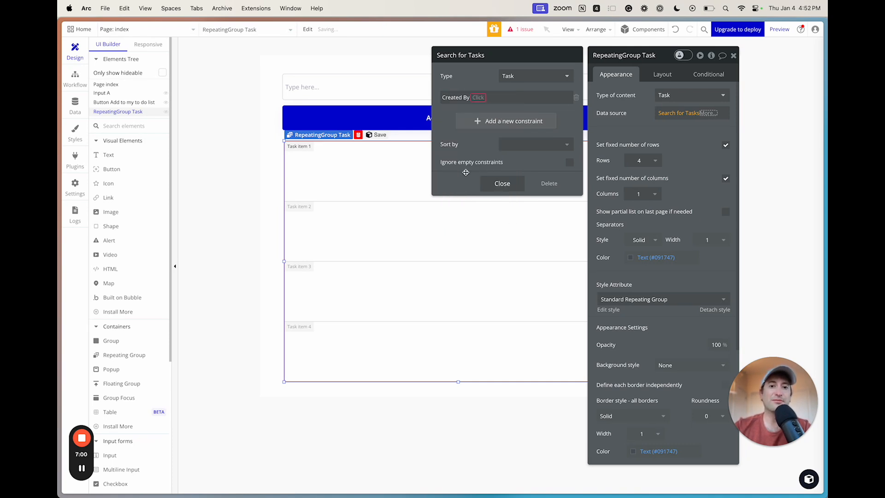
left_click(483, 96)
left_click(488, 106)
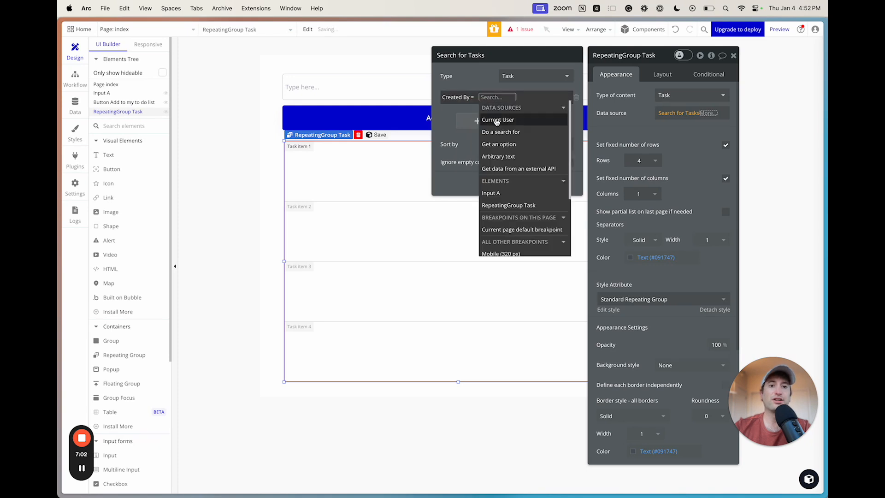
left_click(580, 96)
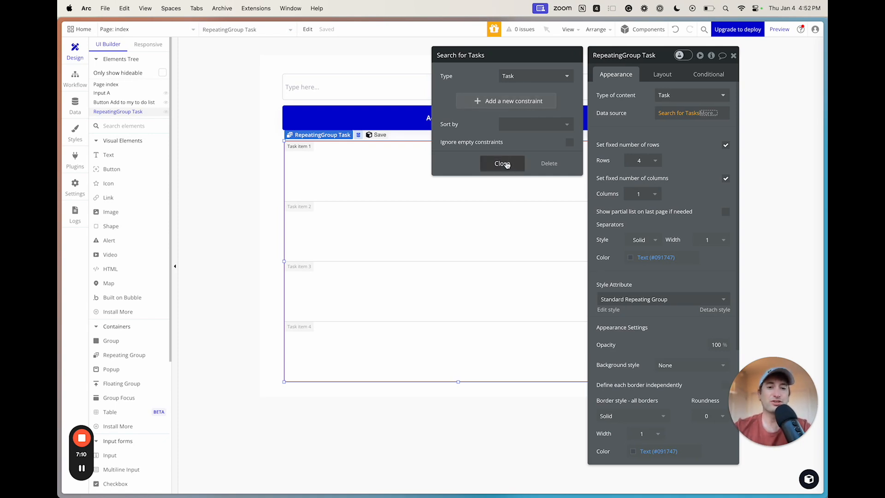
Step: Sort the repeating group's task search by Due Date with Descending set to "no"
left_click(524, 125)
left_click(526, 167)
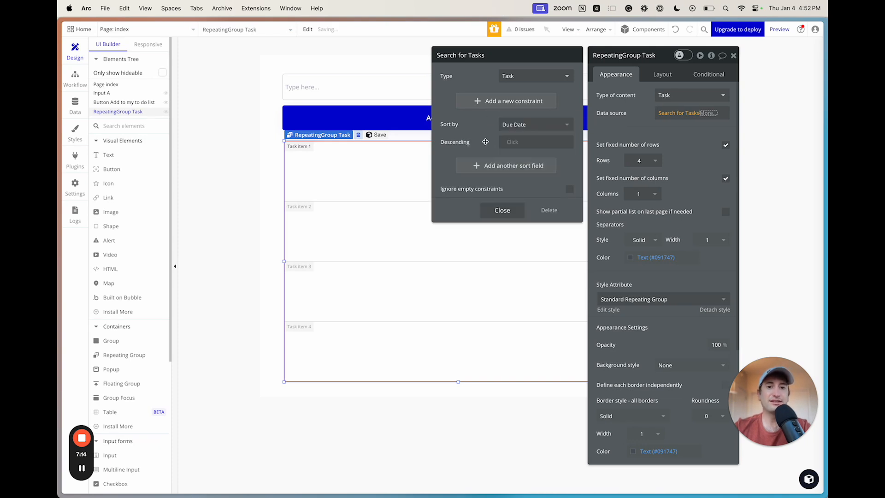
left_click(514, 143)
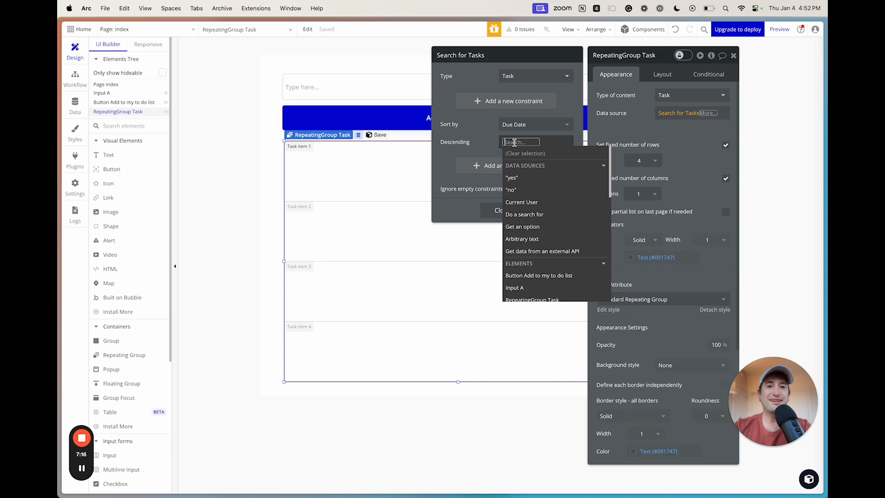
left_click(513, 178)
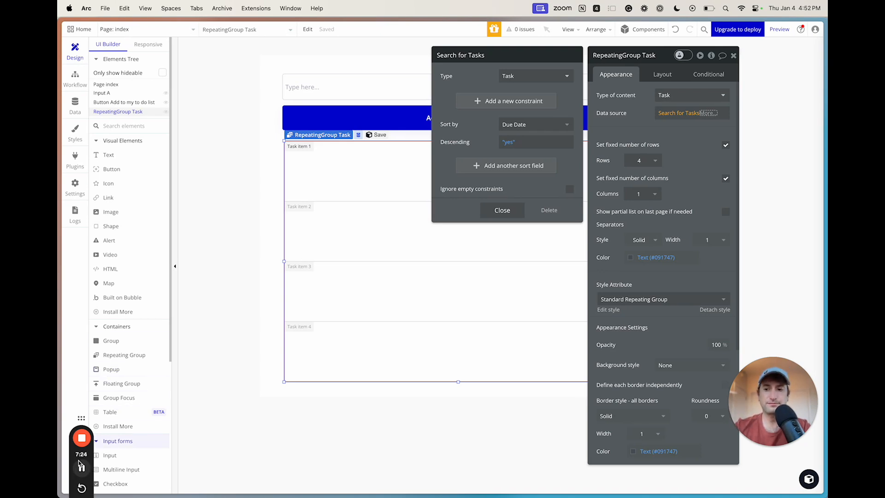
left_click(510, 142)
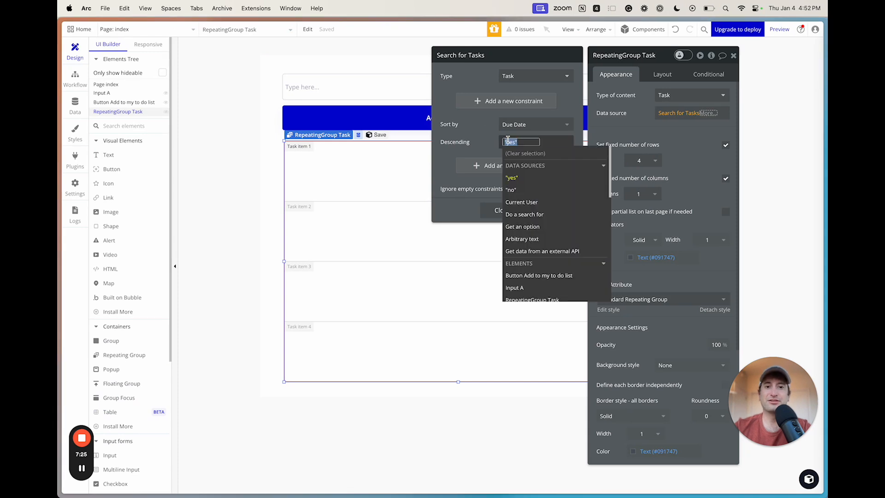
left_click(514, 189)
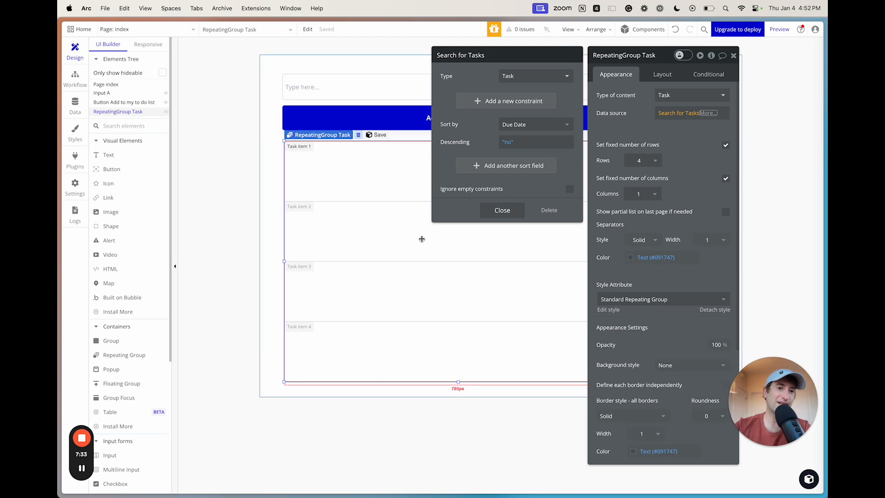
left_click(502, 210)
Step: Turn off the fixed number of rows for the repeating group and close its properties
left_click(647, 133)
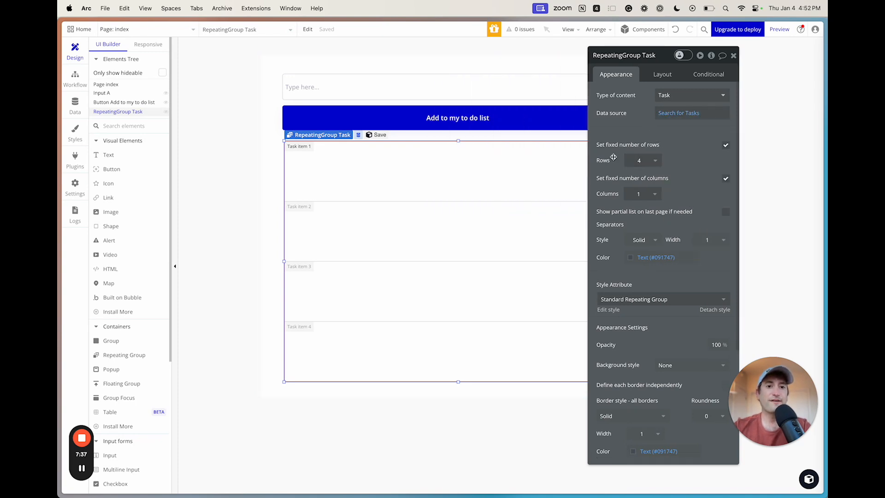
left_click(726, 146)
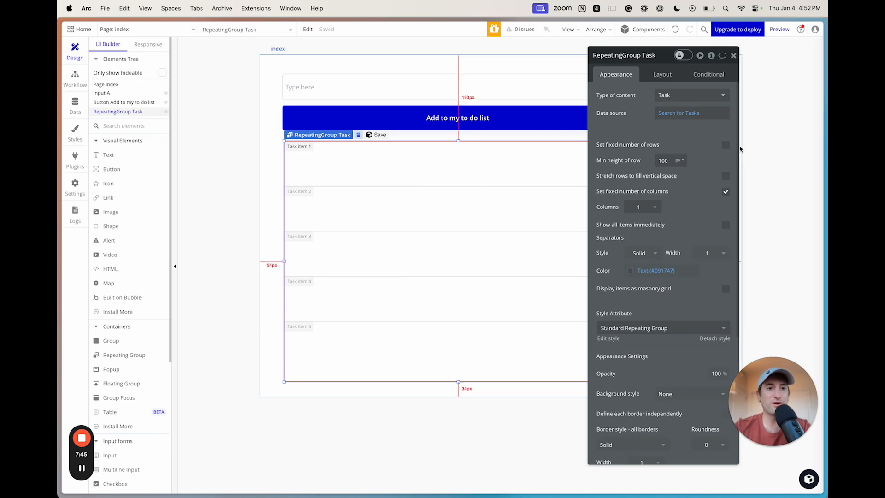
left_click(725, 147)
left_click(725, 146)
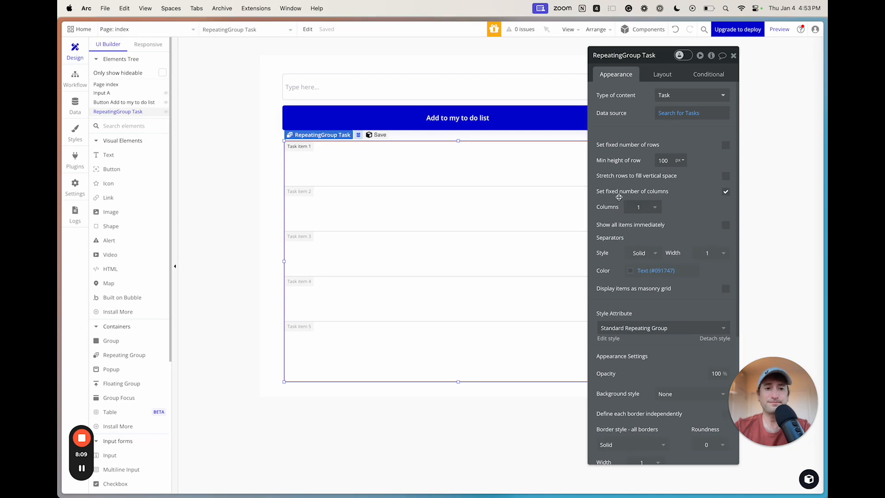
left_click(733, 56)
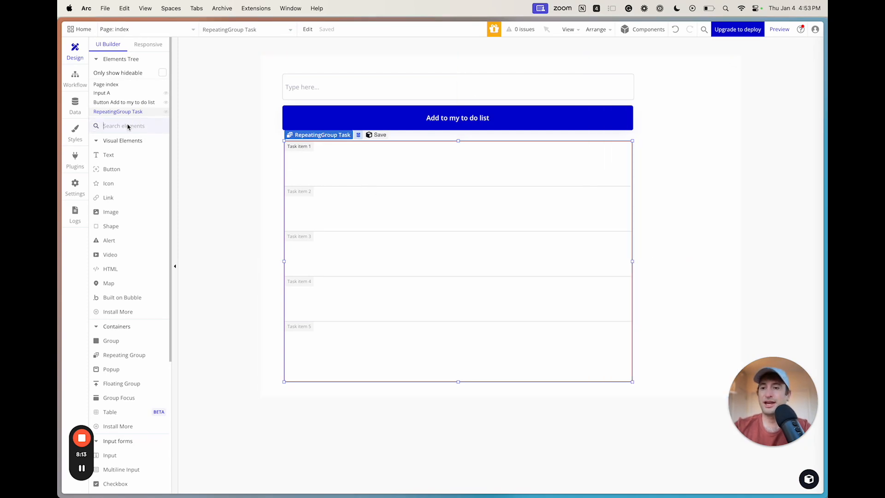
Step: Add a text element about 200 px wide near the start of the repeating group's first cell
type("group")
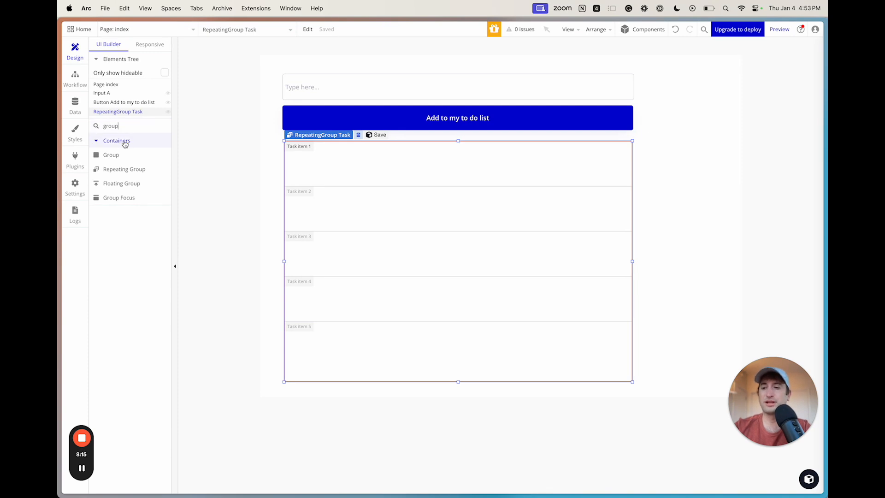
key("super+a")
type("text")
left_click_drag(113, 156, 325, 159)
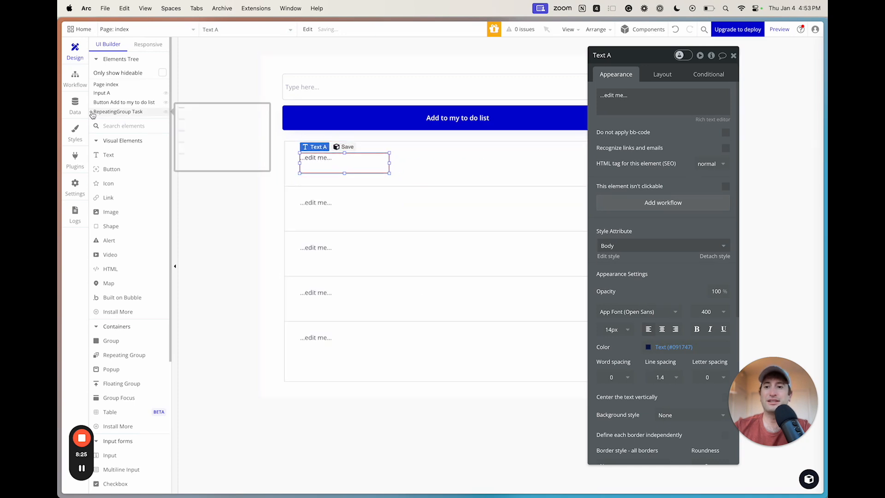
left_click(92, 113)
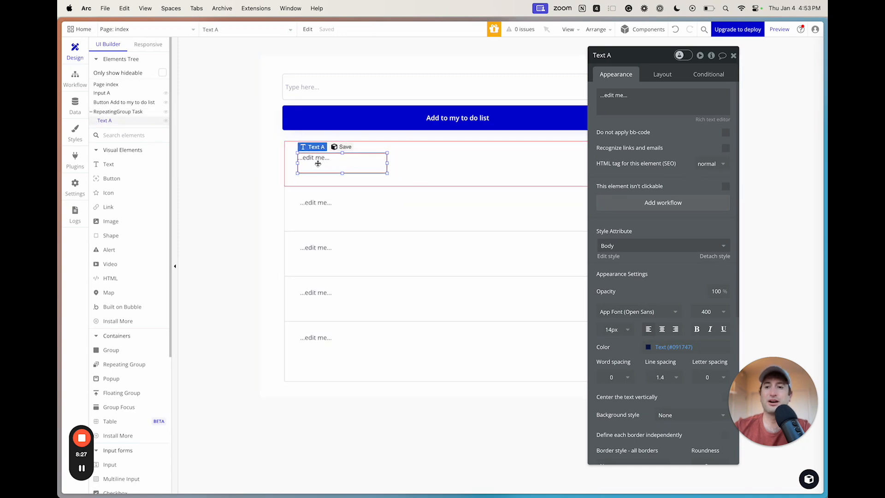
mouse_move(318, 163)
left_mouse_down()
mouse_move(401, 166)
mouse_move(317, 166)
left_mouse_up()
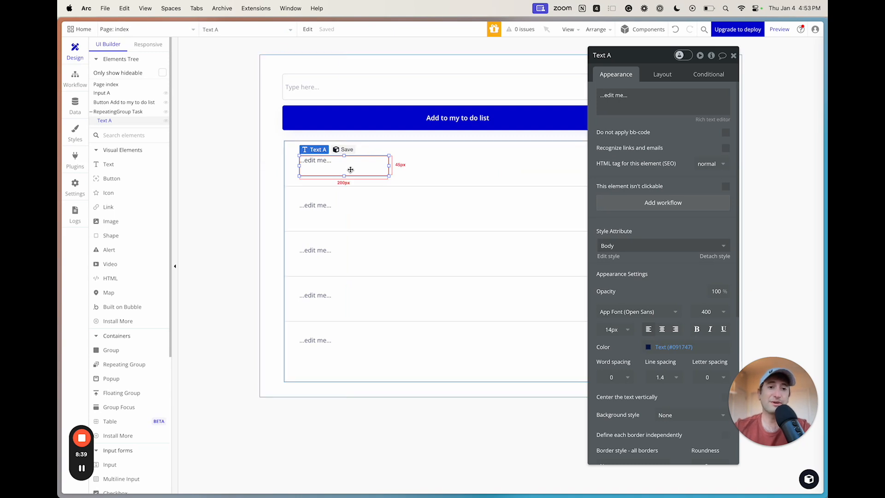
Step: Replace the new text element's placeholder with the dynamic value Current cell's Task's Name
left_click(604, 98)
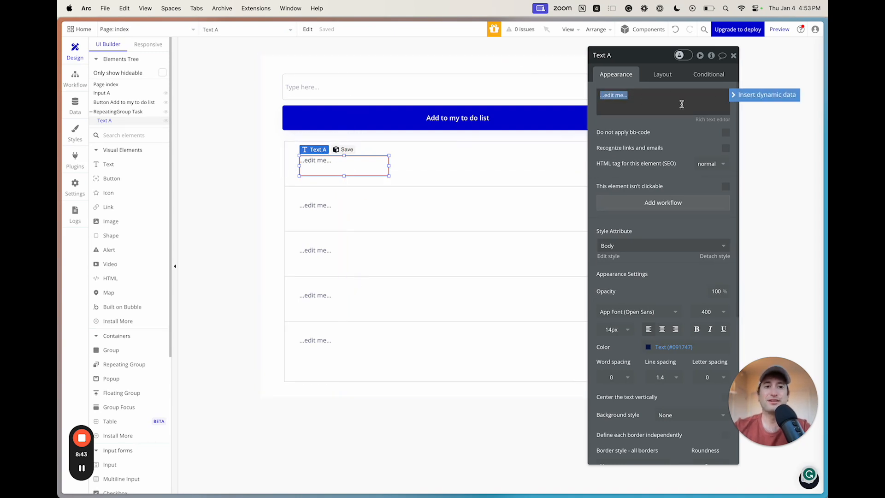
left_click(743, 97)
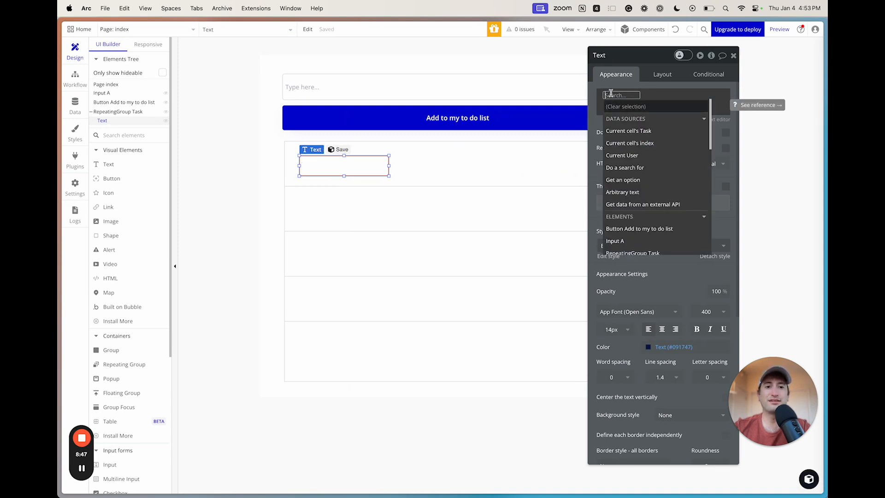
left_click(631, 132)
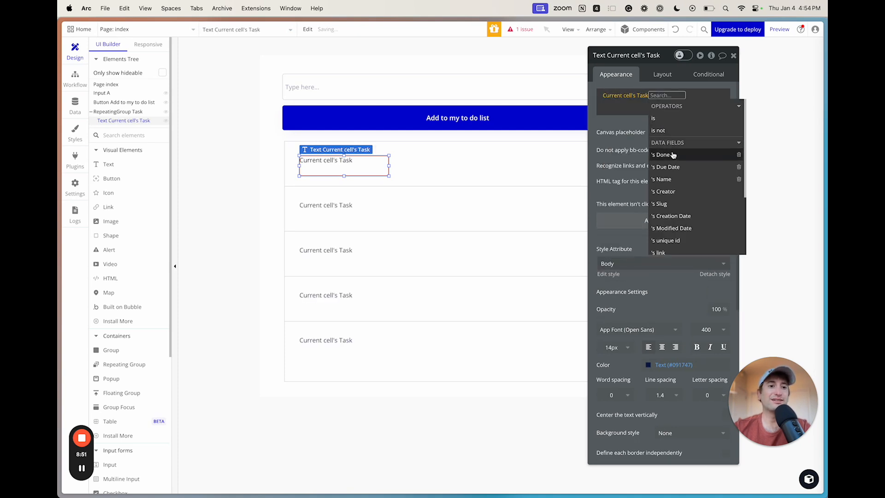
left_click(674, 179)
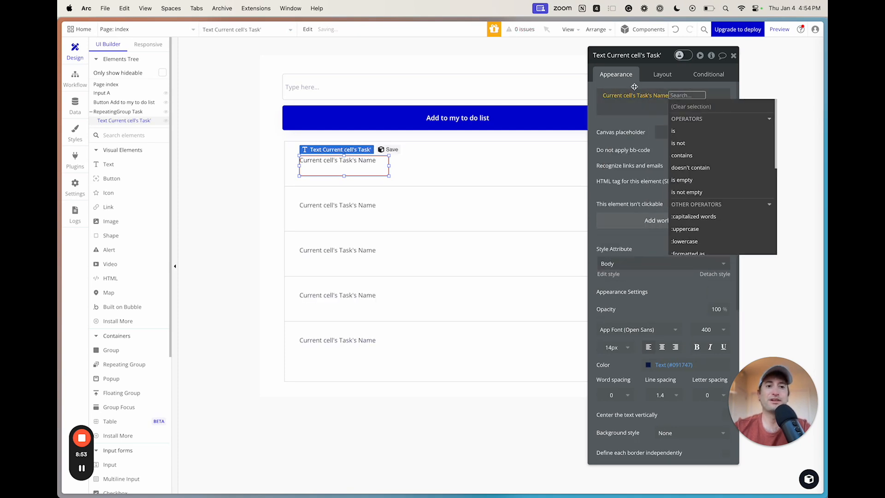
left_click(635, 85)
Step: Widen the task name text to nearly half the row, starting about 24 px from the repeating group's left edge
left_click_drag(357, 168, 458, 165)
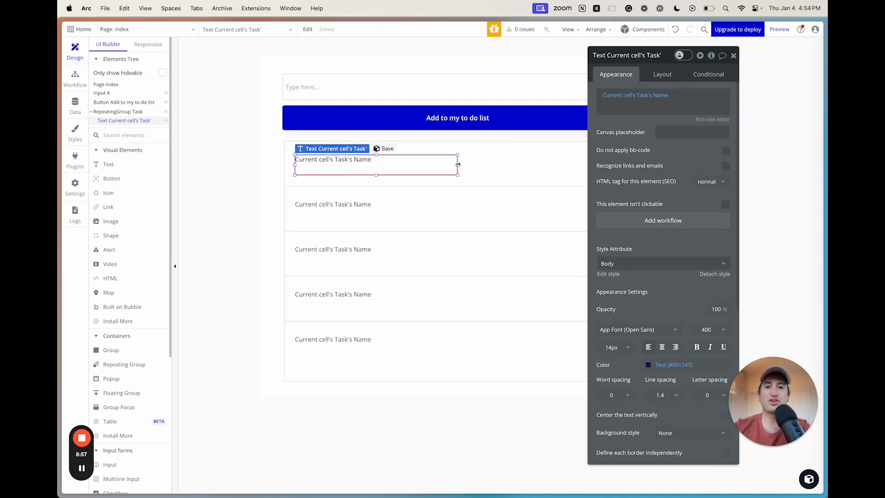
left_click_drag(652, 63, 713, 64)
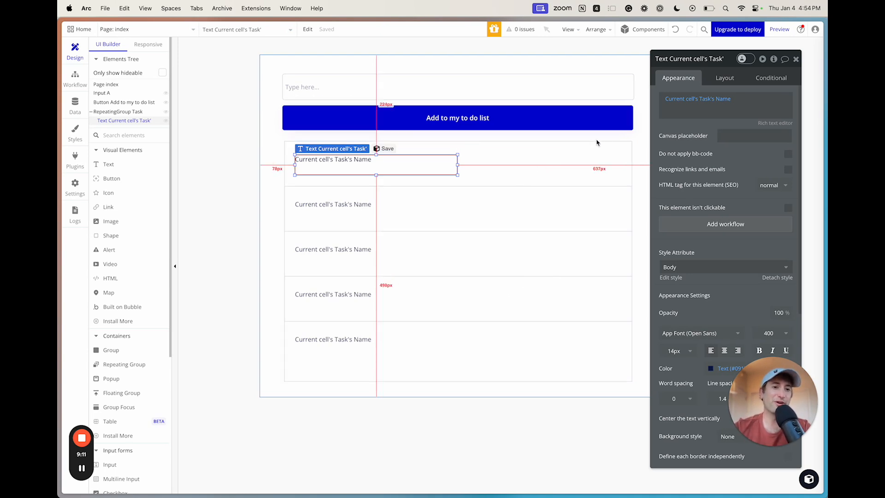
left_click_drag(730, 64, 749, 62)
left_click(502, 153)
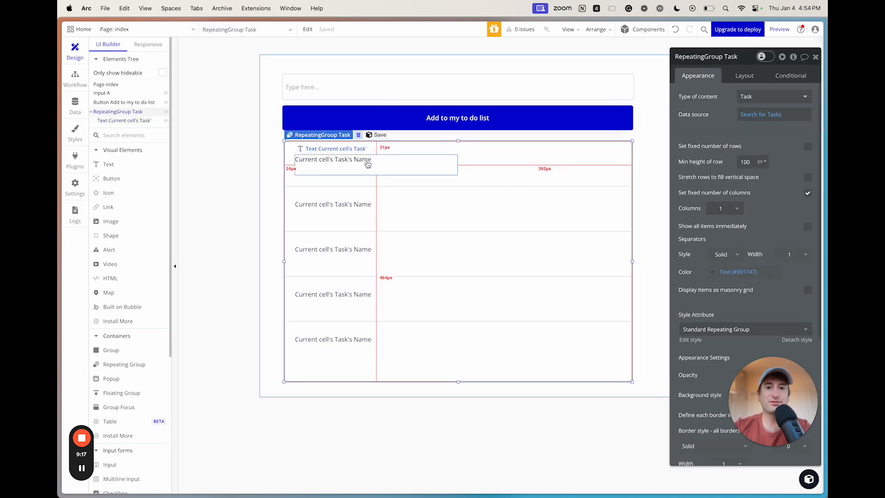
left_click(387, 164)
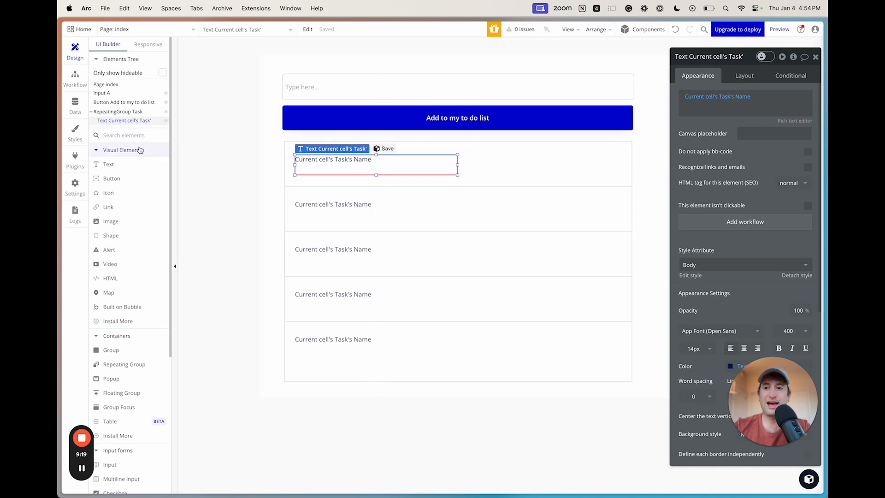
Step: Add a second text element beside the task name, showing Current cell's Task's Due Date
left_click_drag(121, 164, 477, 160)
left_click(738, 100)
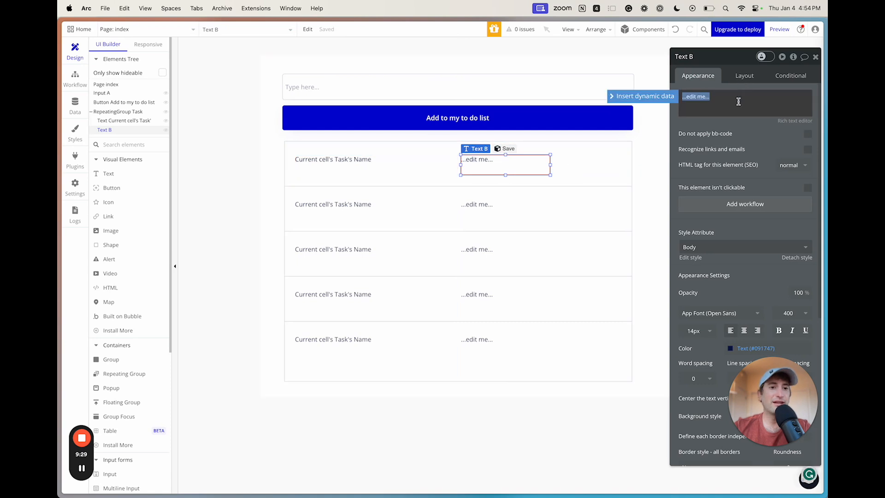
left_click(651, 98)
left_click(733, 135)
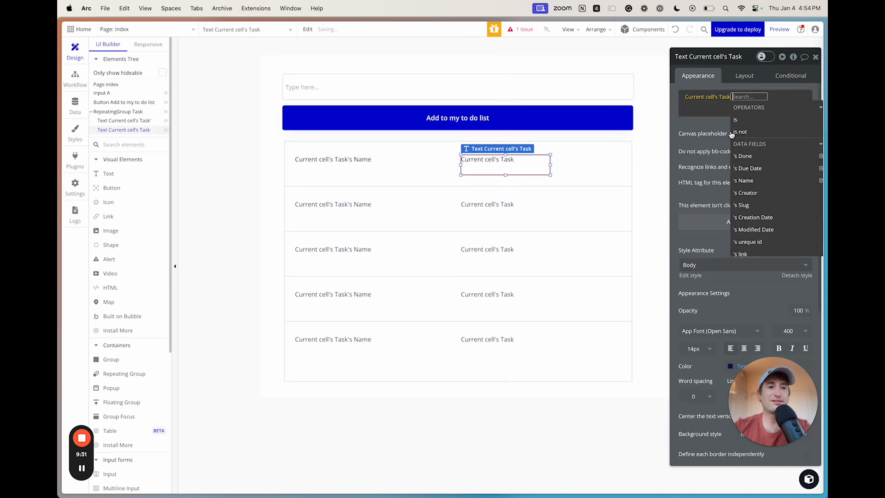
left_click(757, 169)
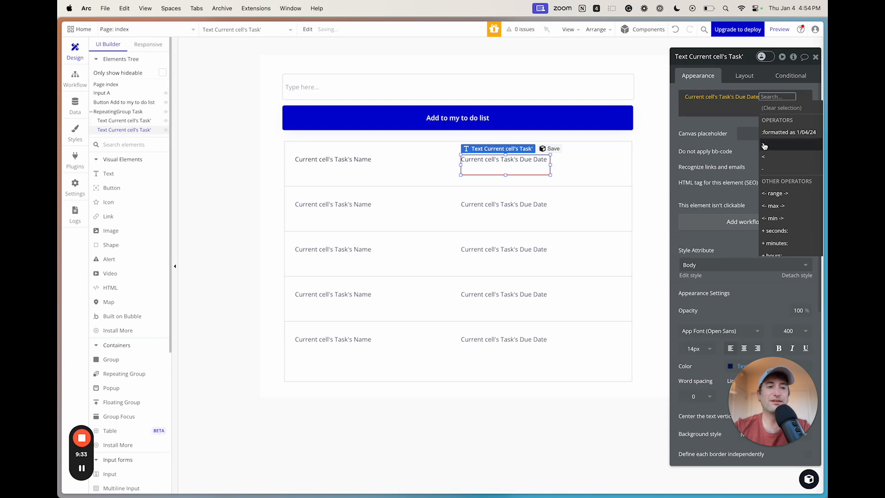
Step: Format the due date text in the "Jan 4, 2024" date style
left_click(780, 135)
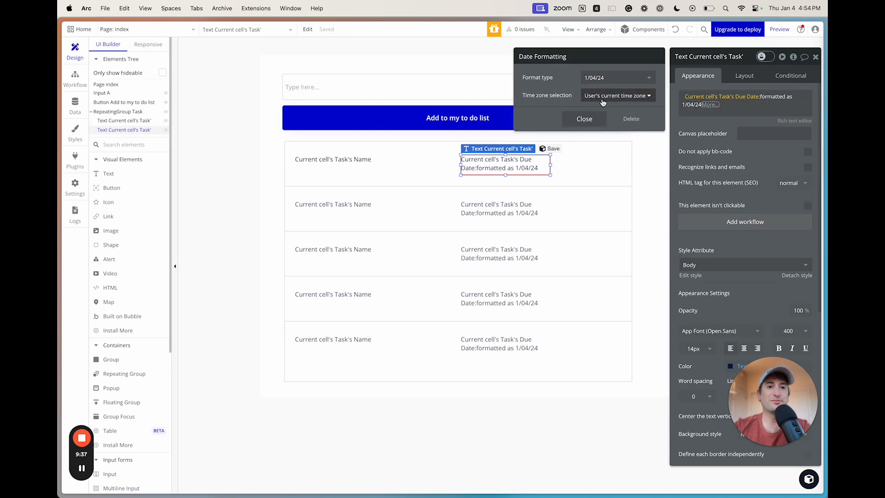
left_click(595, 83)
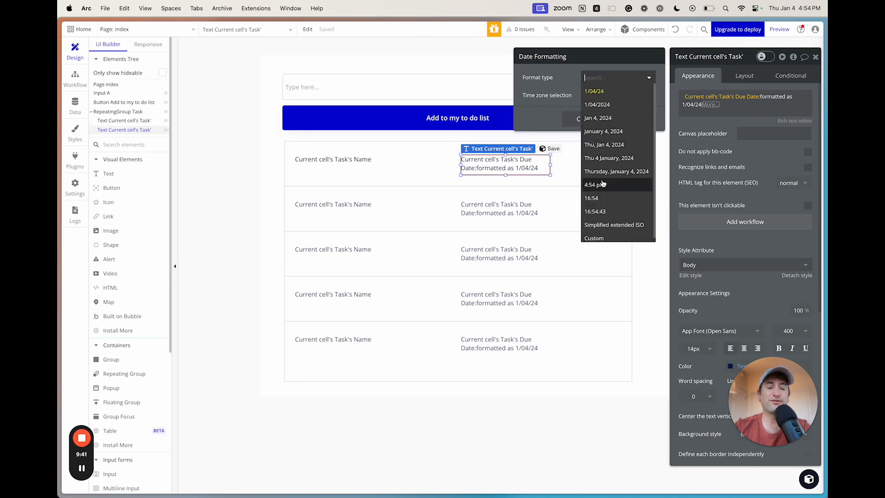
left_click(599, 119)
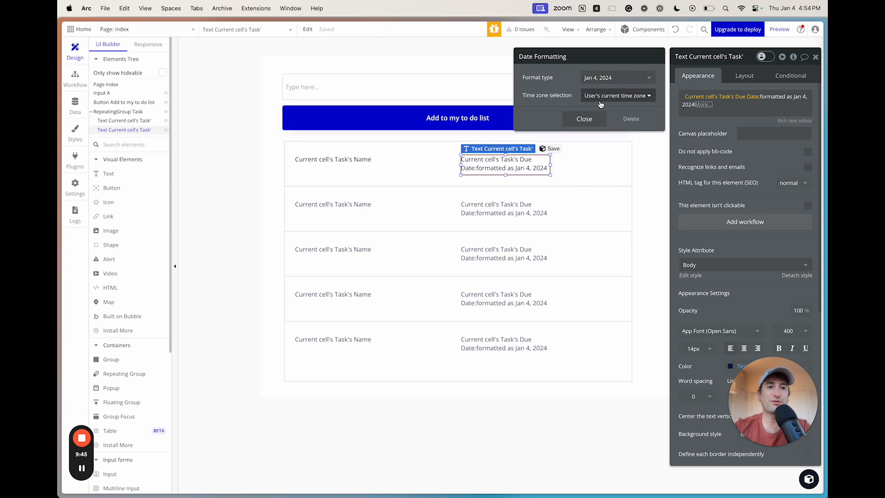
left_click(584, 119)
left_click(704, 105)
left_click(691, 121)
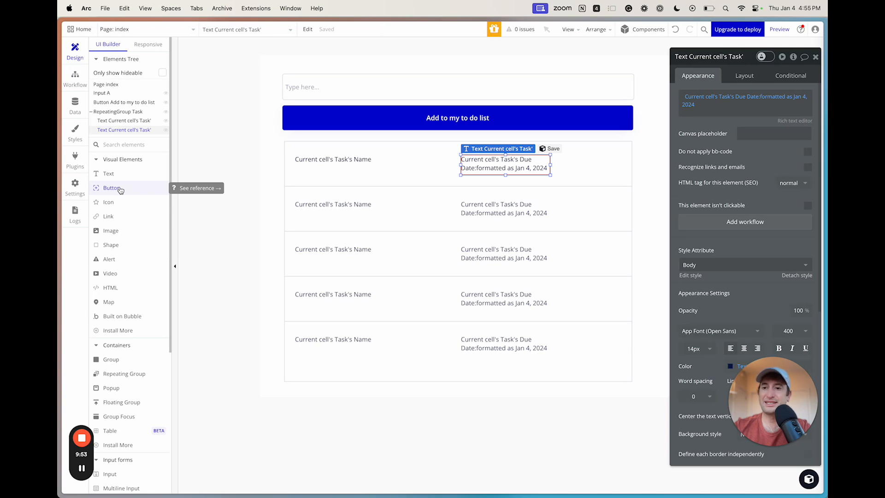
Step: Add a button about 127 px wide beside the due date in the repeating group's row and label it Done
left_click_drag(119, 190, 588, 165)
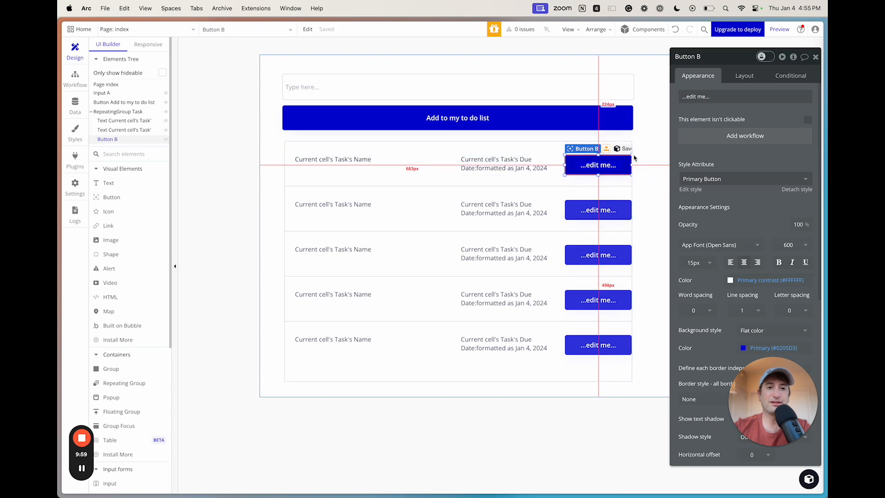
left_click_drag(632, 155, 603, 165)
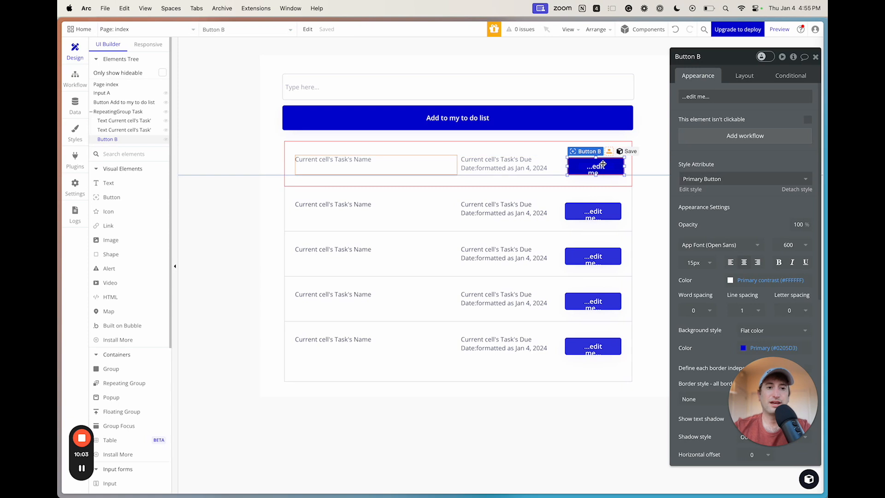
triple_click(703, 93)
type("Done")
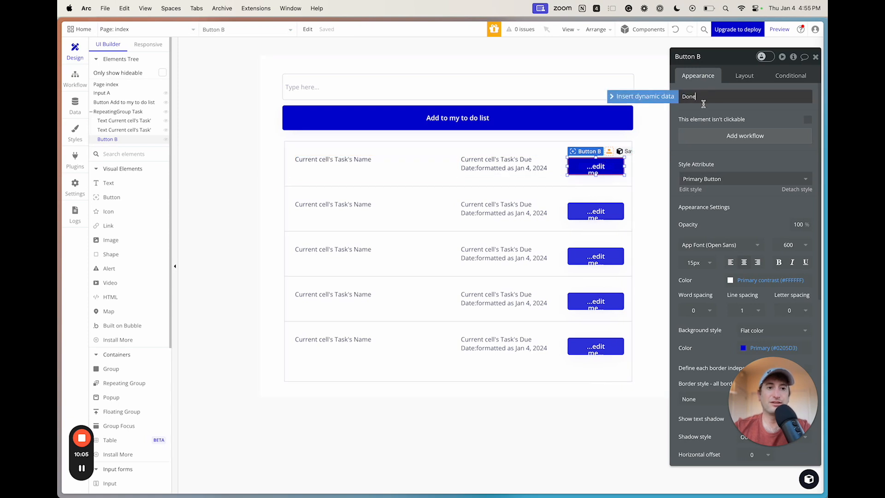
left_click(704, 108)
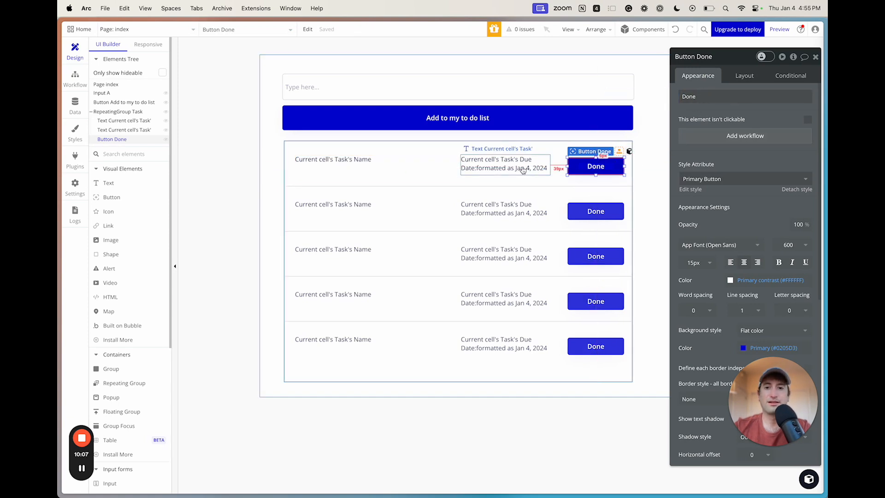
Step: Create a workflow for the Done button being clicked, with a Make changes to thing action
left_click(319, 166)
left_click(462, 166)
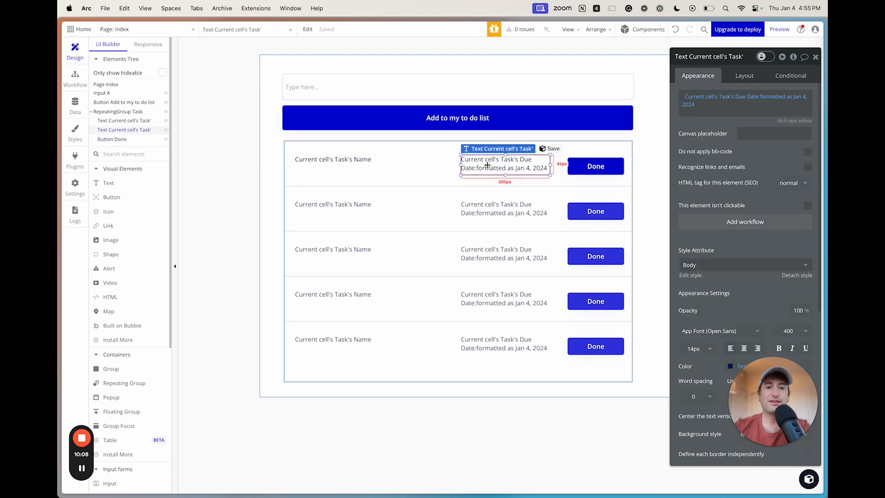
left_click(604, 166)
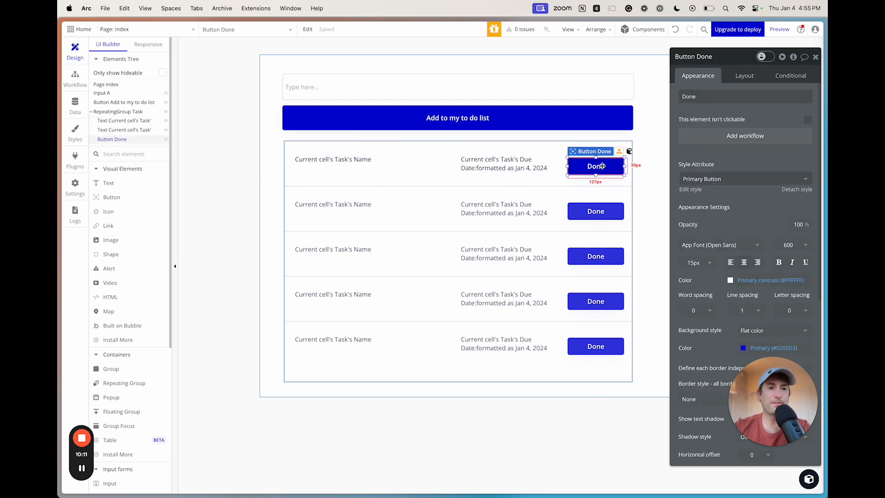
left_click(717, 135)
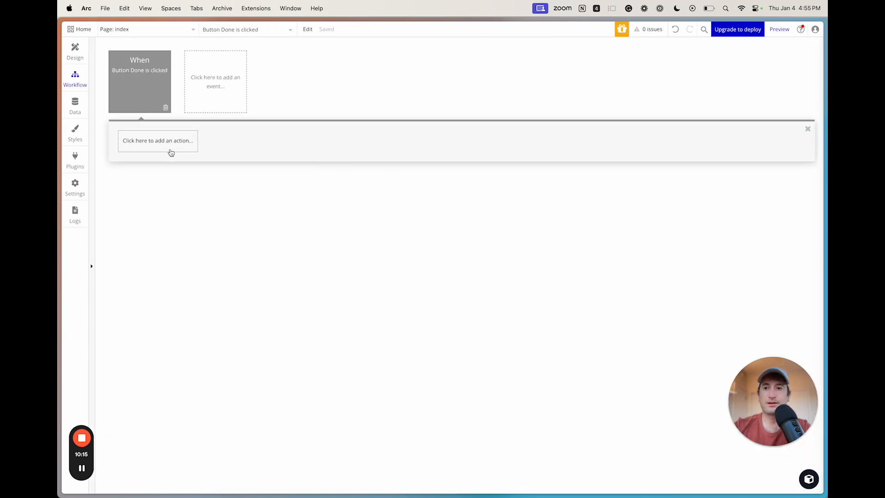
left_click(171, 153)
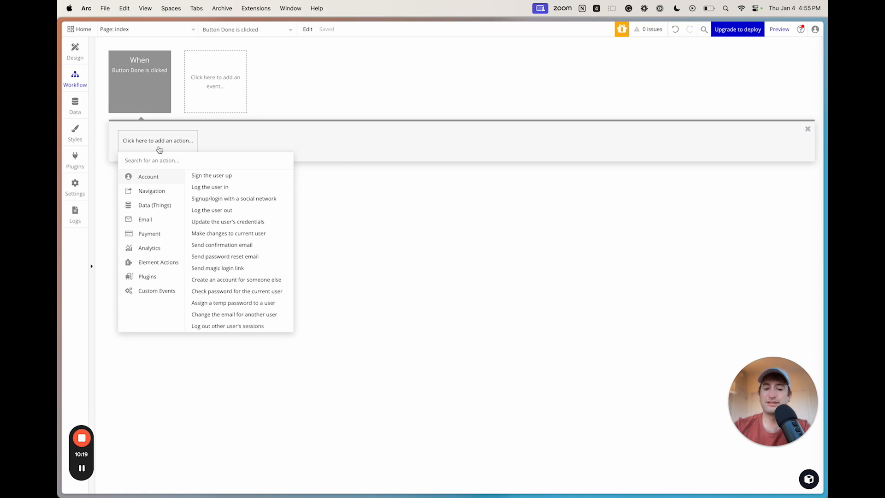
type("make")
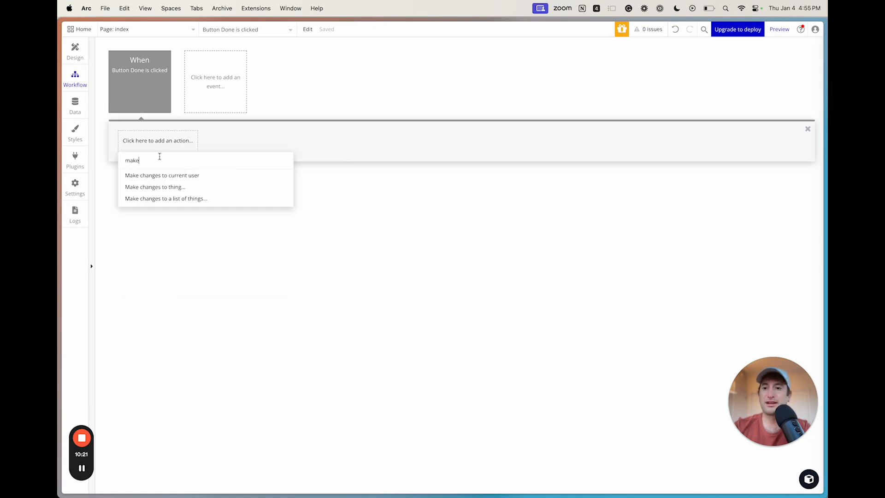
left_click(166, 188)
left_click_drag(730, 49, 559, 63)
Step: Set the action's thing to change to Current cell's Task
left_click(574, 93)
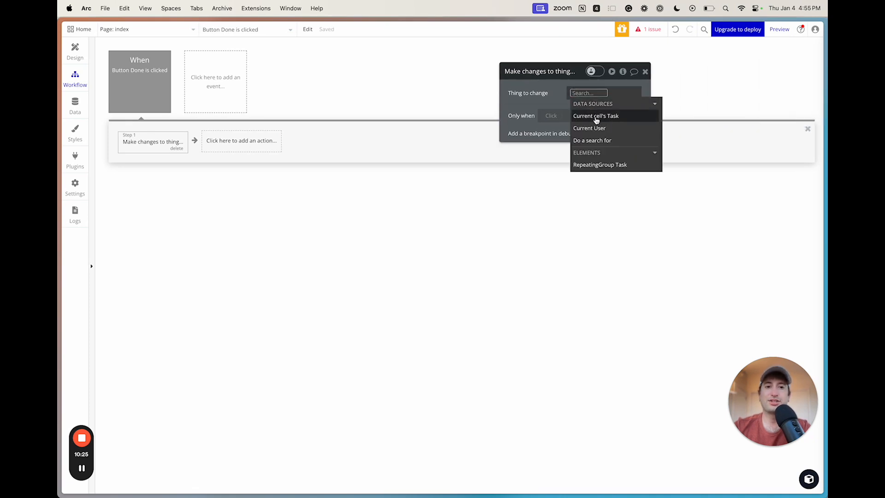
left_click(593, 116)
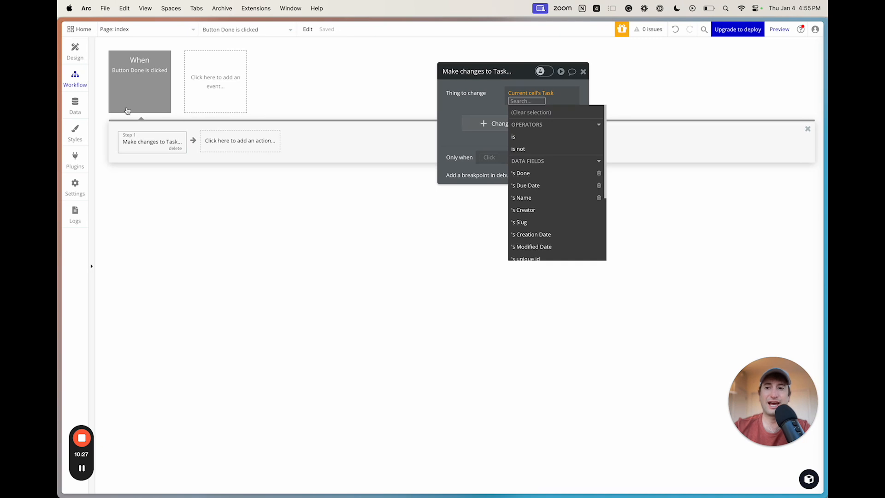
left_click(79, 64)
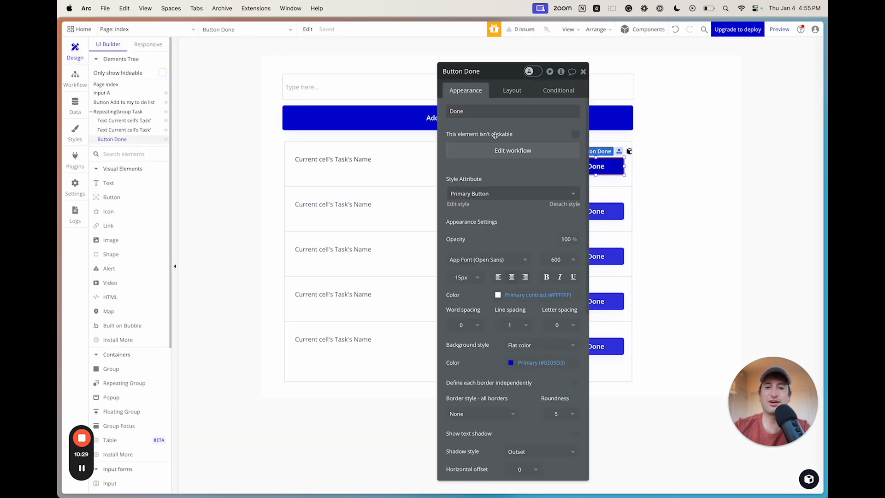
left_click(75, 78)
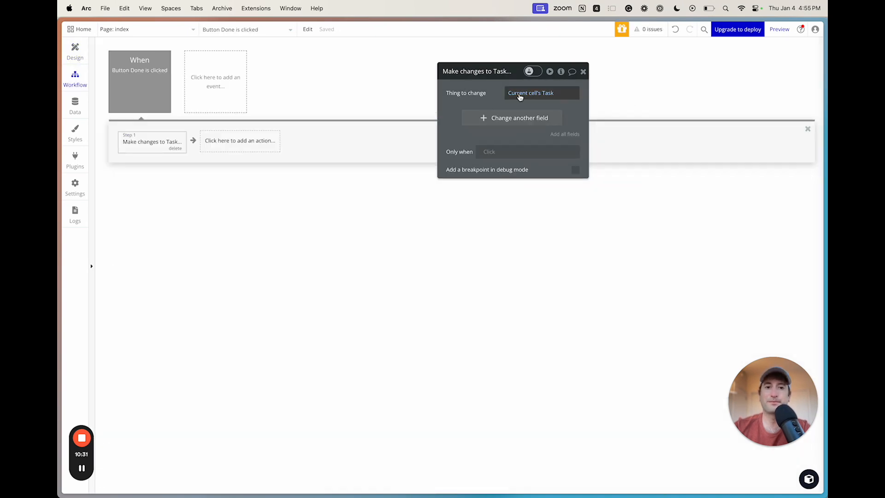
Step: Make the action set the task's Done field to "yes"
left_click(492, 121)
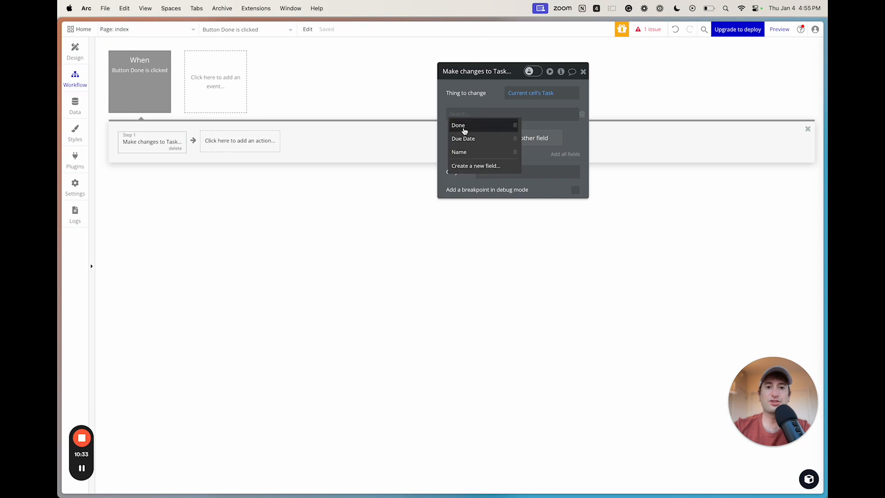
left_click(463, 124)
left_click(480, 118)
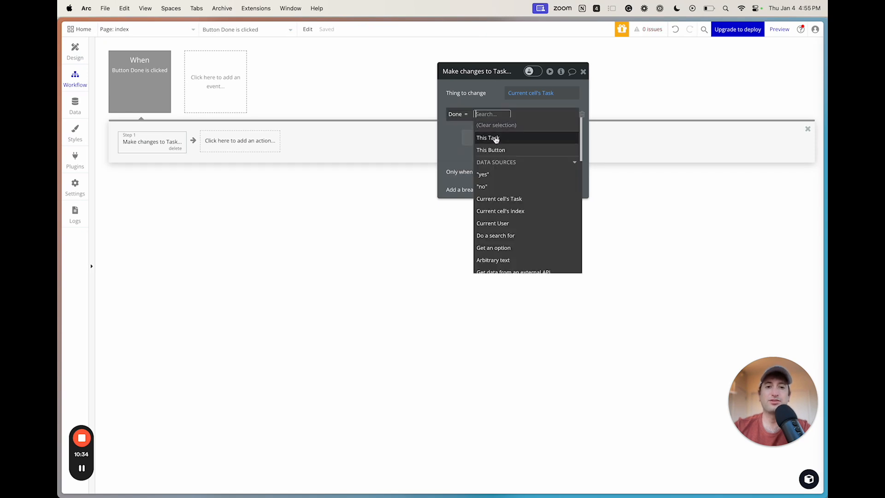
left_click(496, 174)
left_click(455, 133)
left_click(583, 72)
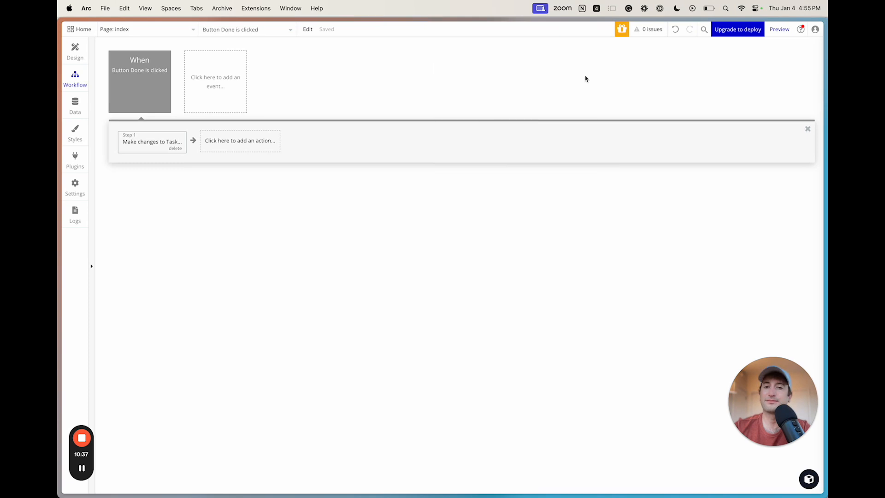
Step: Return to the page design and open the properties of the task repeating group
left_click(75, 52)
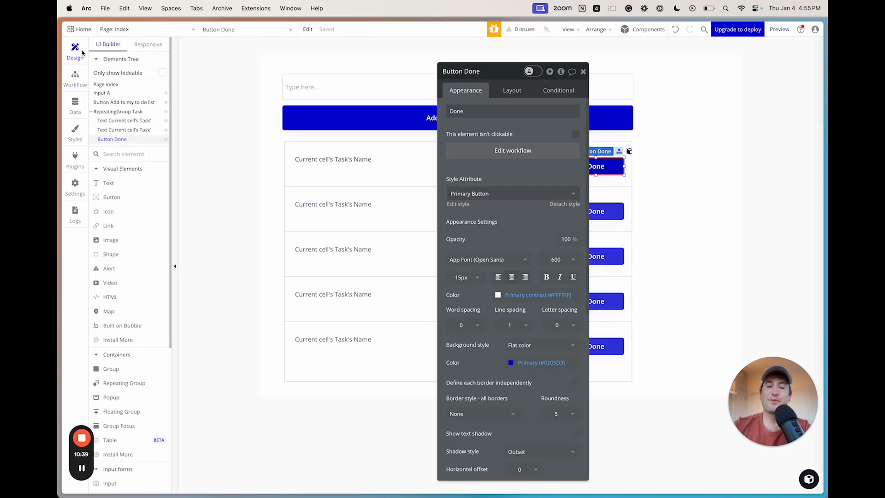
left_click(582, 71)
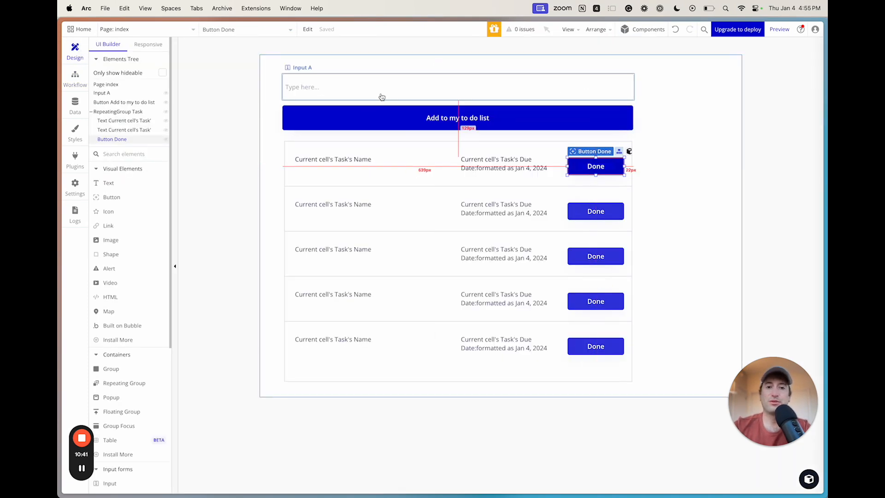
left_click(116, 114)
left_click_drag(511, 84, 654, 71)
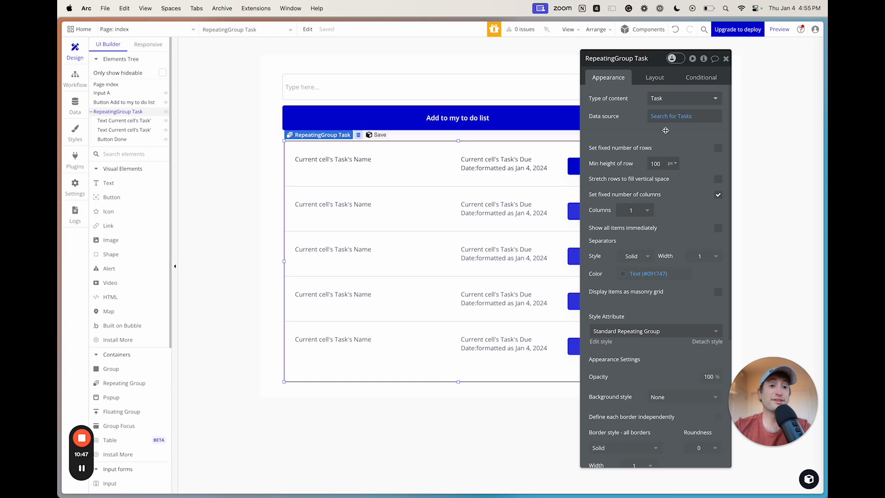
left_click(667, 119)
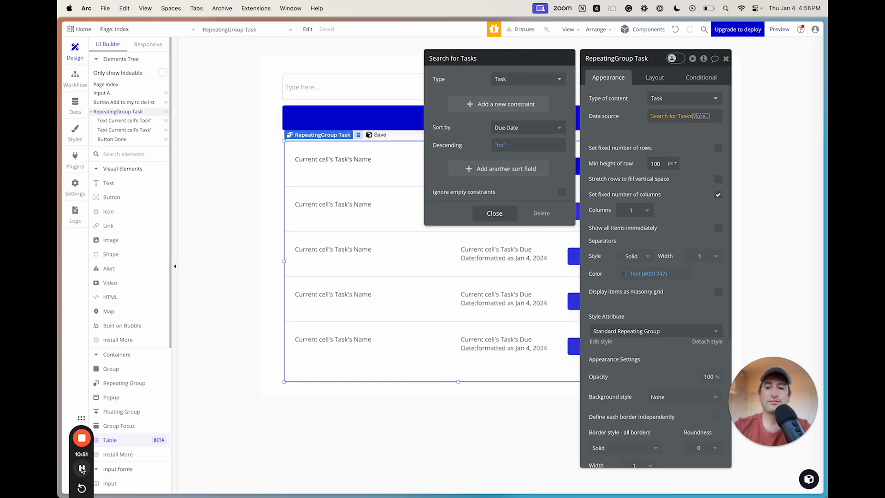
left_click(469, 105)
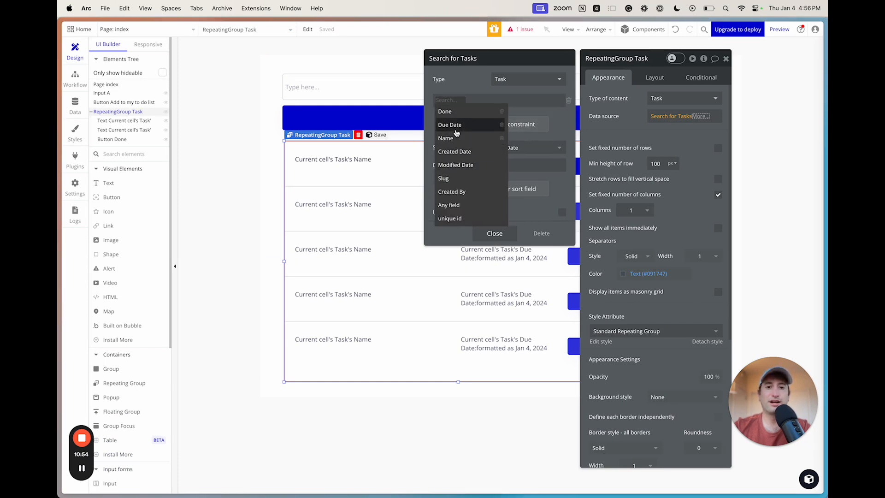
left_click(456, 128)
left_click(569, 101)
left_click(455, 103)
key("Escape")
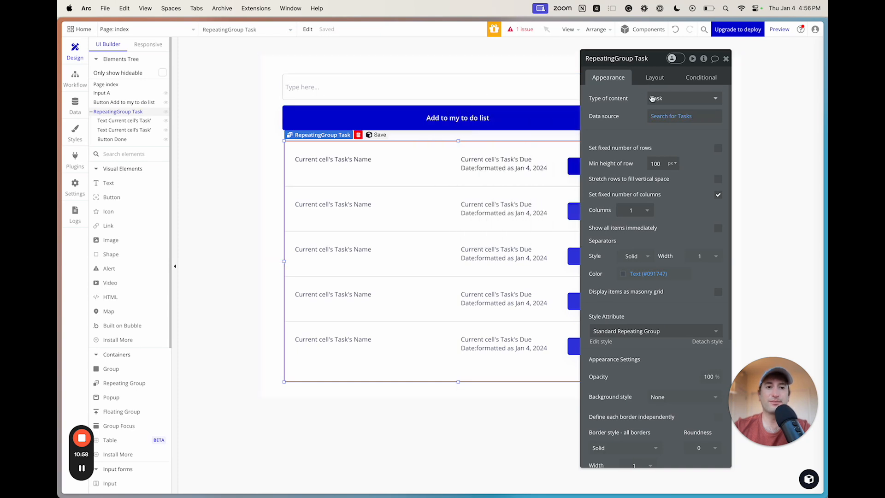
Step: Constrain the repeating group's Search for Tasks data source to tasks with Done = "no"
left_click(659, 115)
left_click(505, 109)
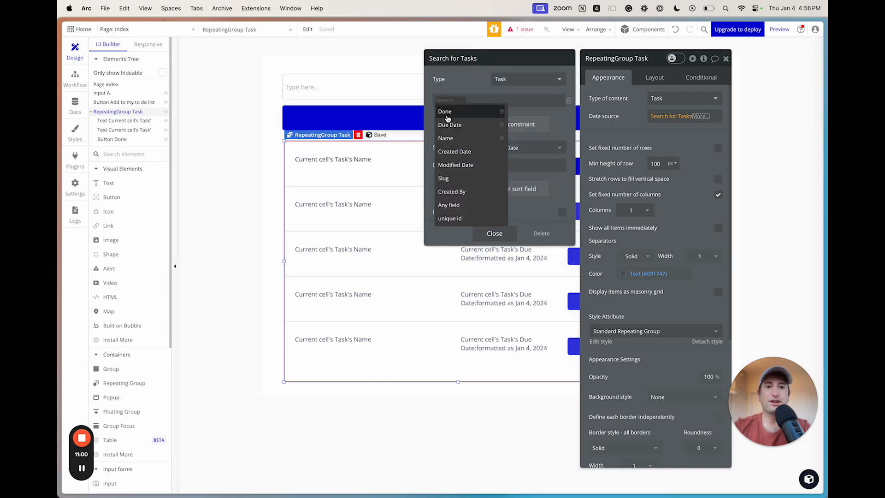
left_click(446, 112)
left_click(463, 111)
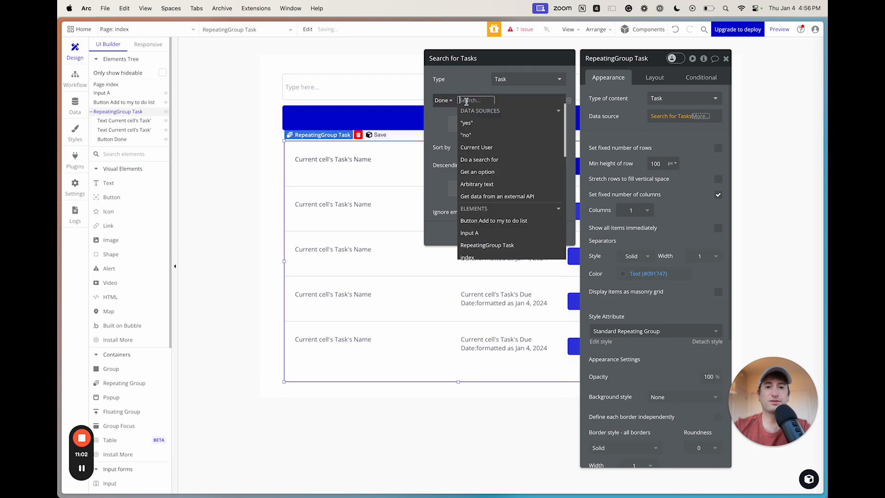
left_click(466, 135)
left_click(462, 82)
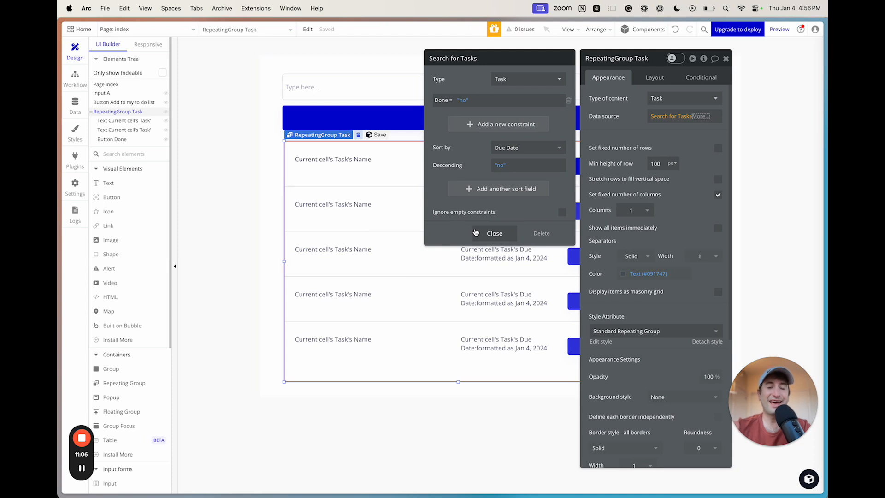
left_click(494, 233)
left_click(621, 141)
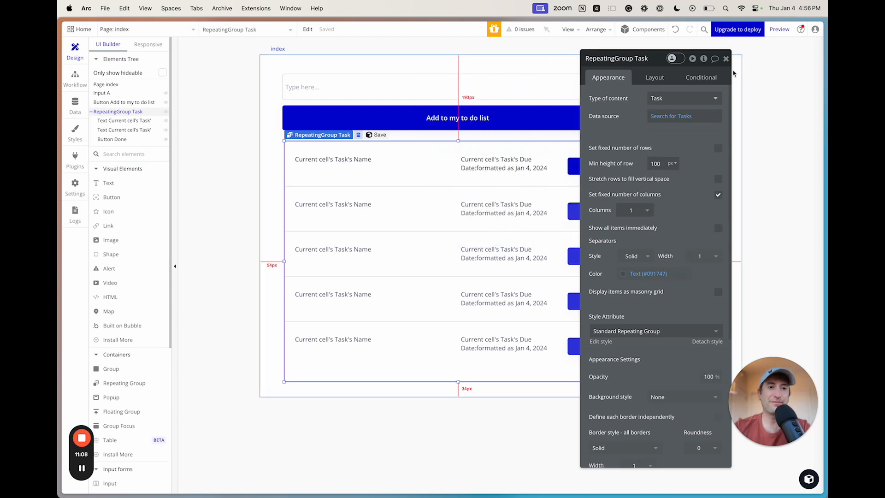
left_click(726, 58)
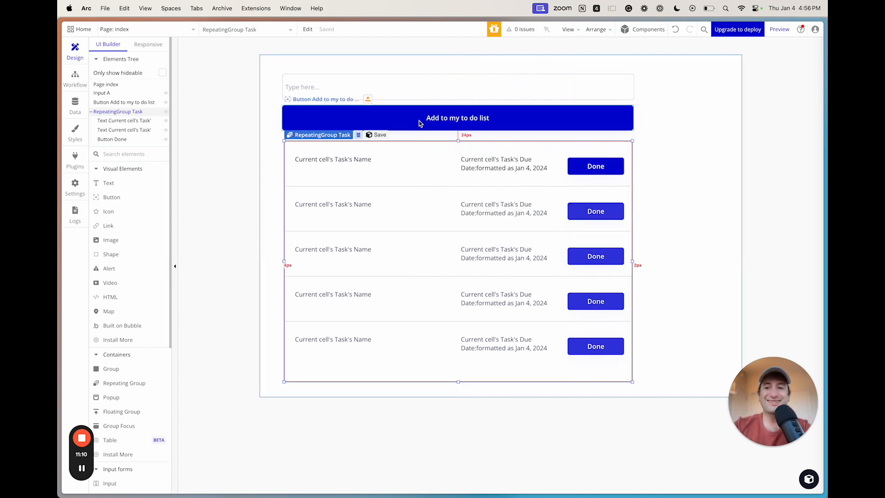
Step: Create a workflow for the "Add to my to do list" button with a Create a new thing action of type Task
left_click(392, 119)
double_click(408, 123)
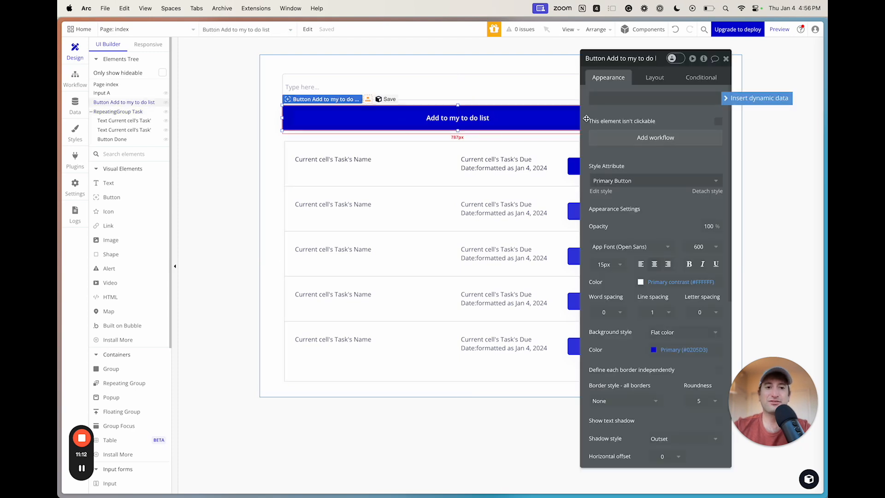
left_click(651, 138)
left_click(184, 148)
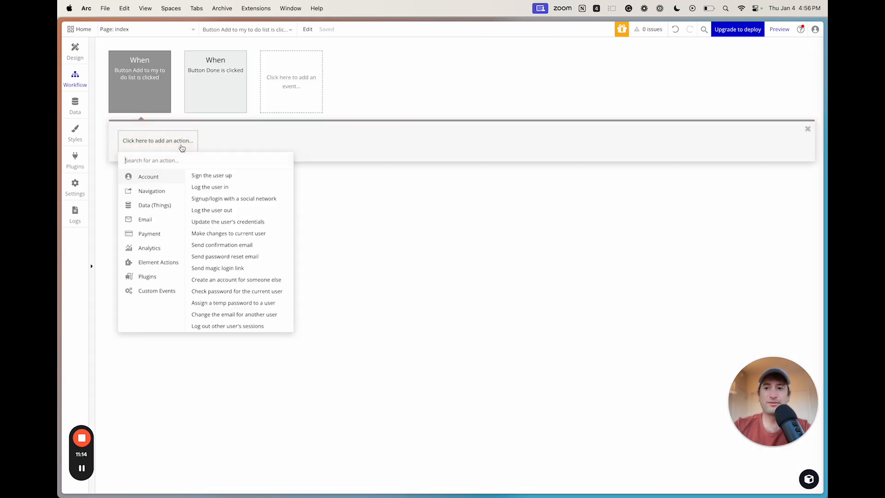
type("create")
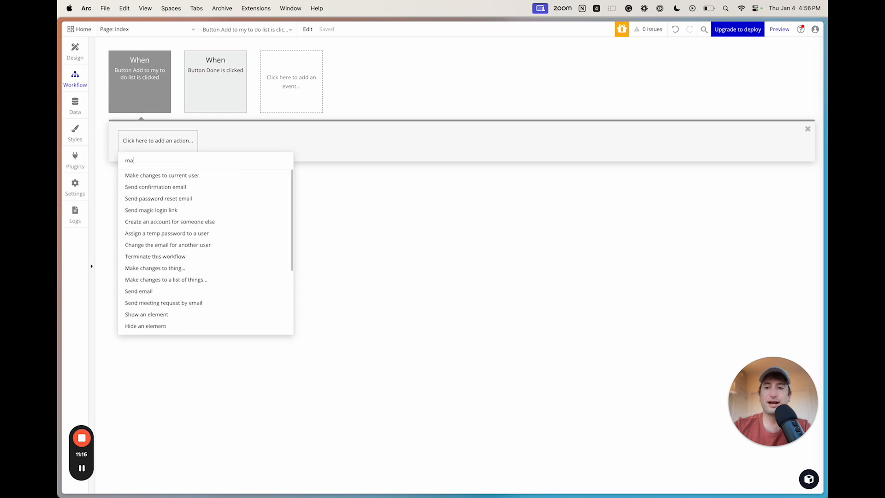
left_click(145, 187)
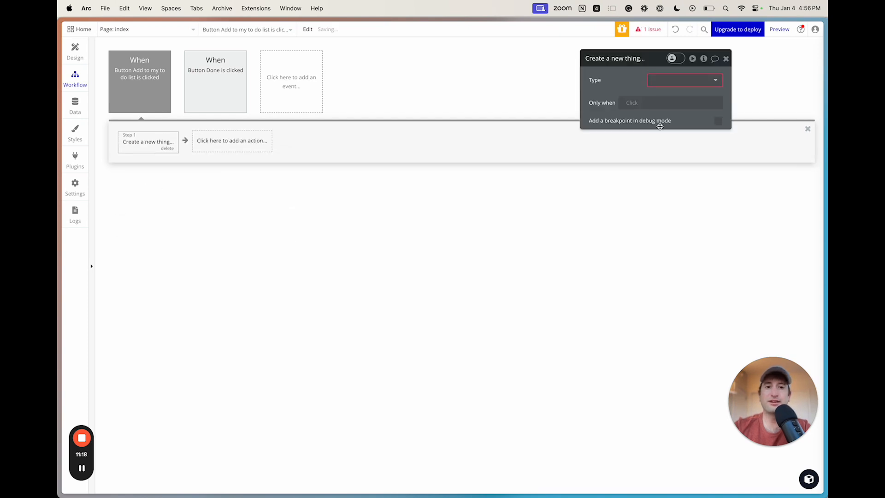
left_click(675, 80)
left_click(671, 98)
Step: Set the new Task's Name field to Input A's value in the Create a new thing action
left_click(664, 104)
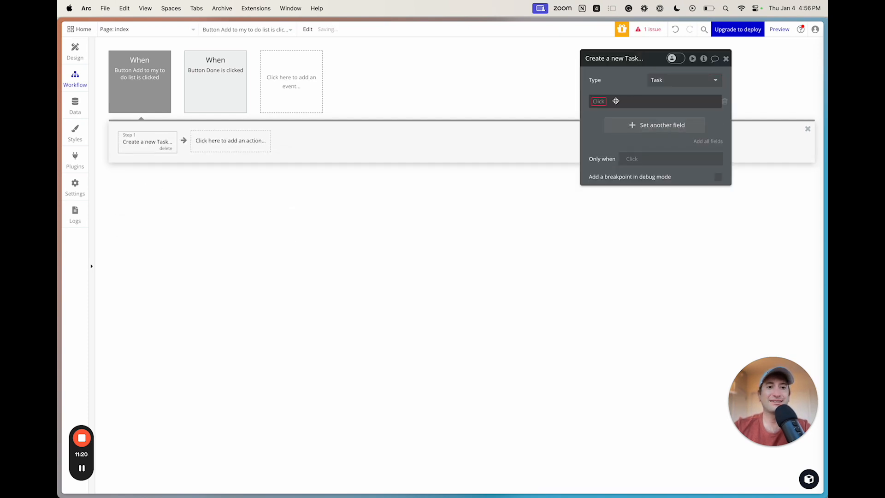
left_click(599, 102)
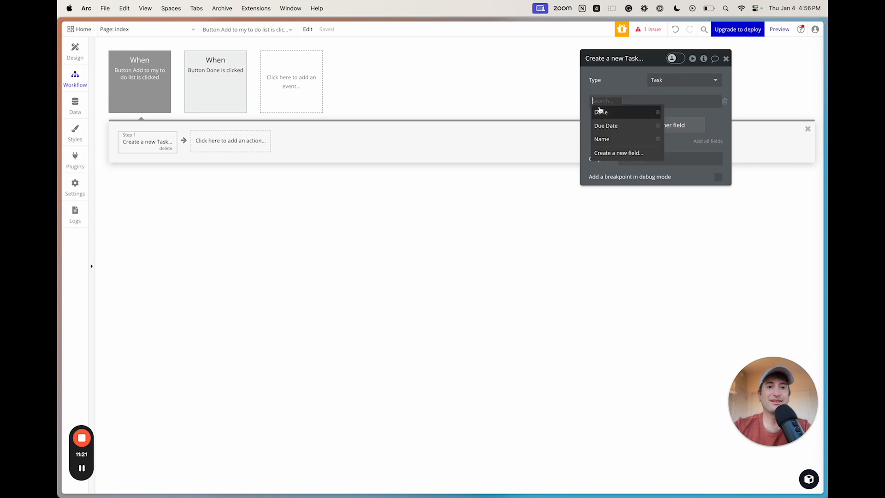
left_click(603, 137)
left_click(623, 103)
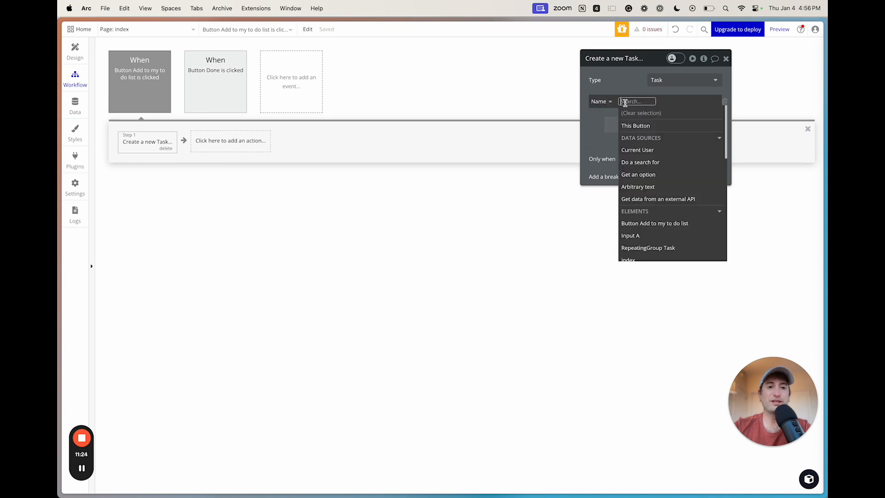
scroll(657, 154, "down", 3)
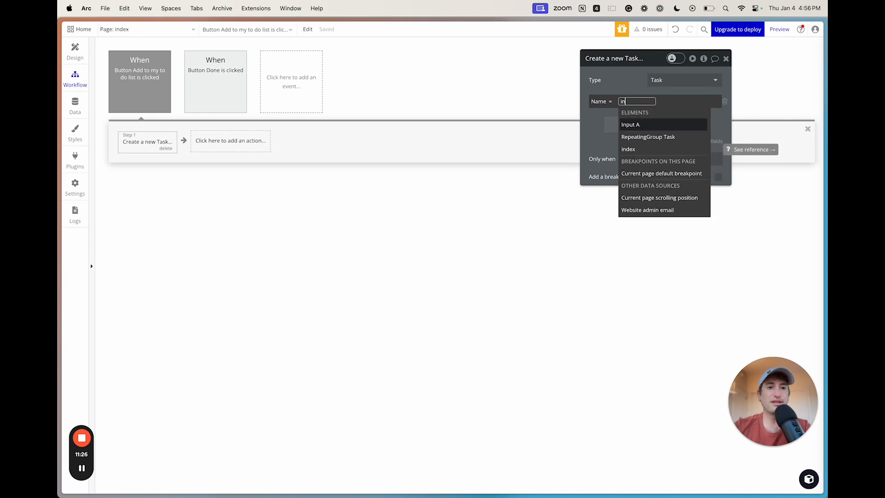
left_click(645, 124)
left_click(649, 125)
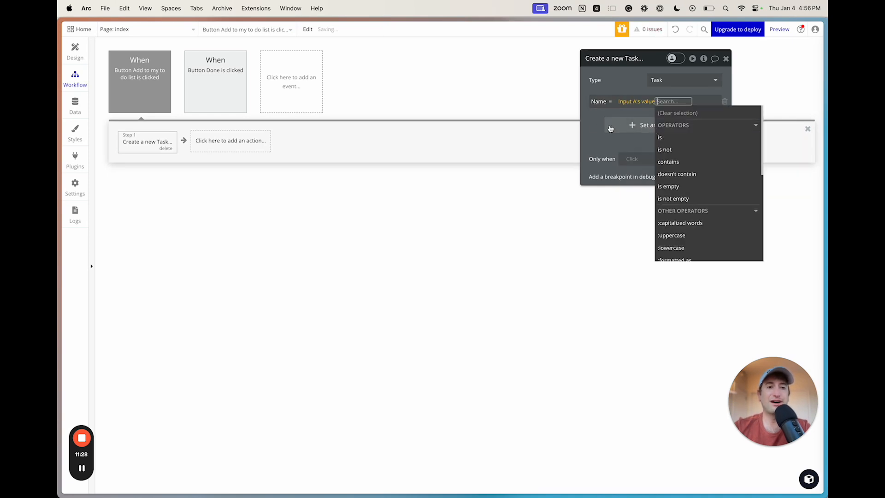
left_click(627, 122)
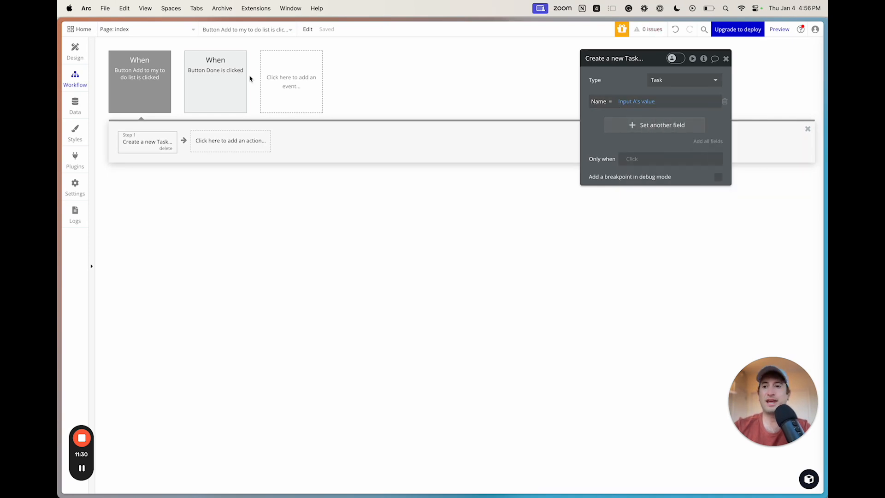
Step: Rename the text input above the "Add to my to do list" button as "Input Field To Do" on the page design
left_click(79, 58)
left_click(547, 86)
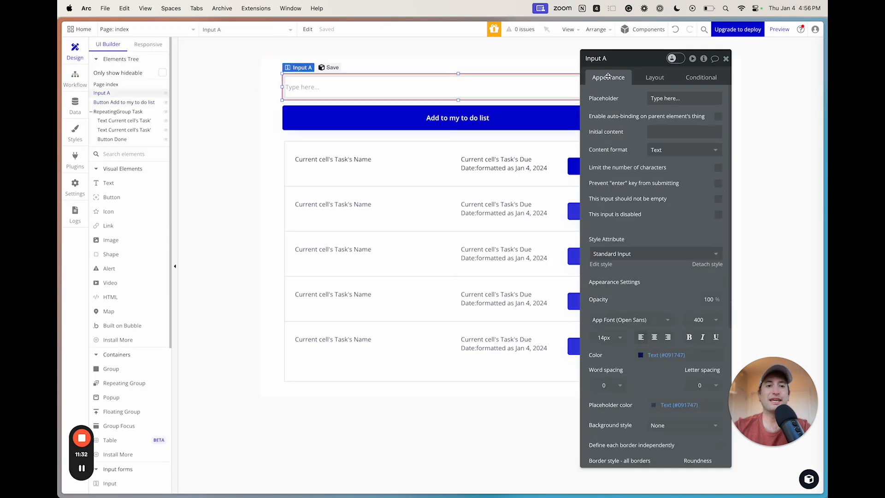
triple_click(607, 59)
type("Input Field To")
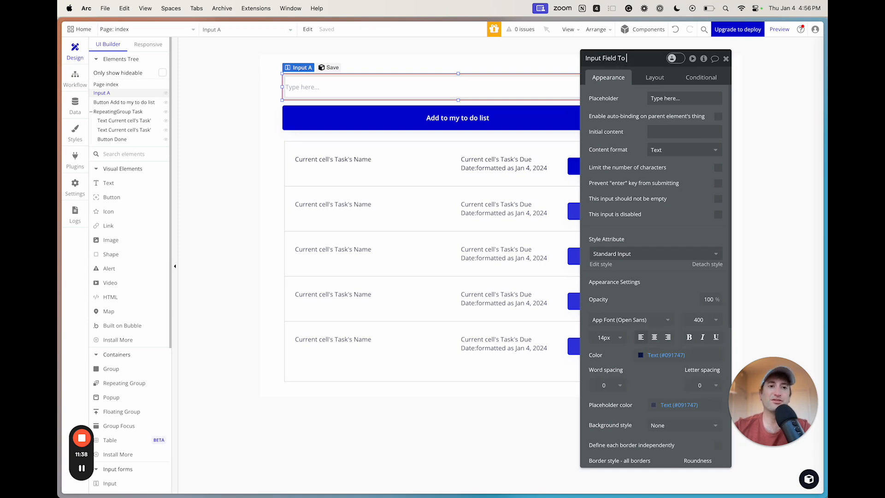
type(" Do")
left_click(415, 121)
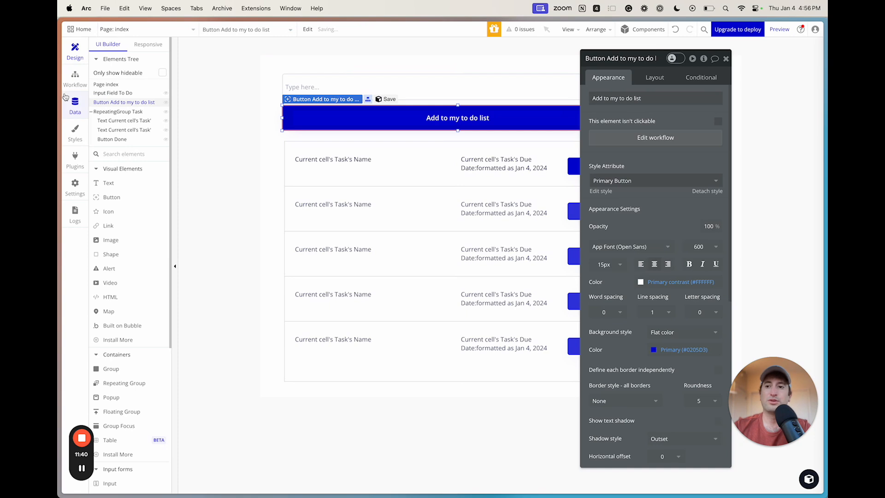
Step: Return to the workflow and examine the Name field's expression and its value state in the Create a new Task action
left_click(76, 85)
left_click(639, 105)
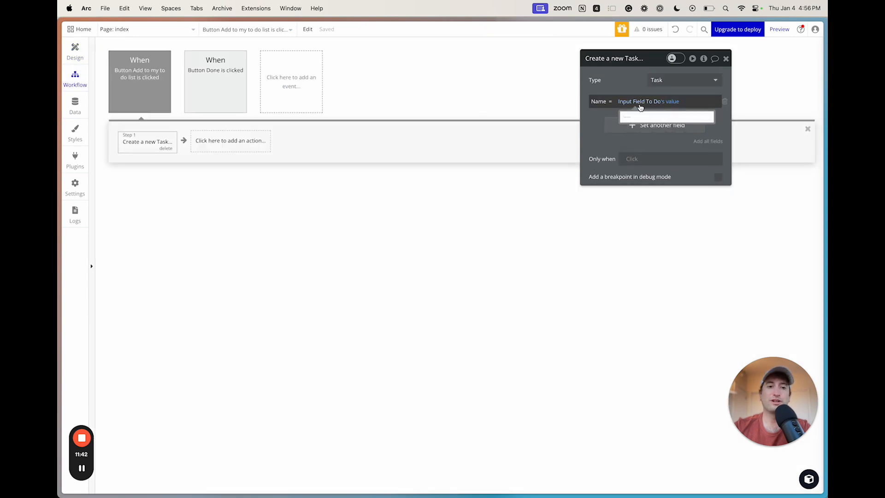
left_click(639, 104)
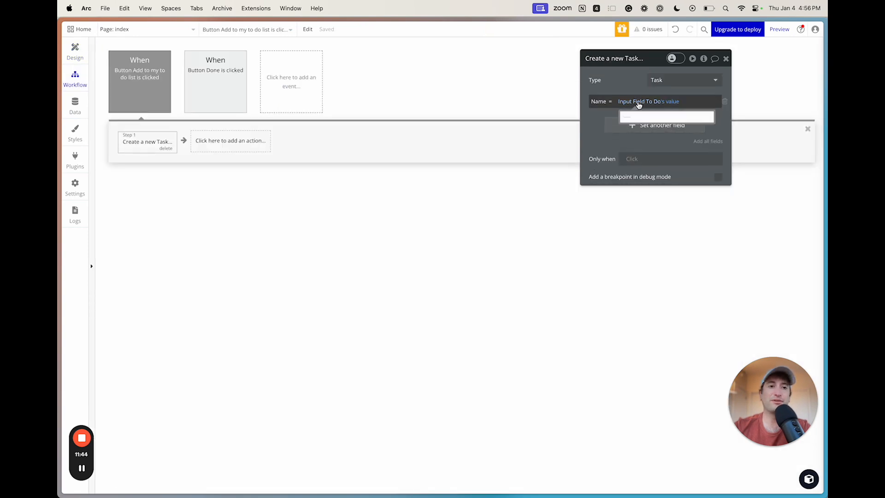
left_click(647, 123)
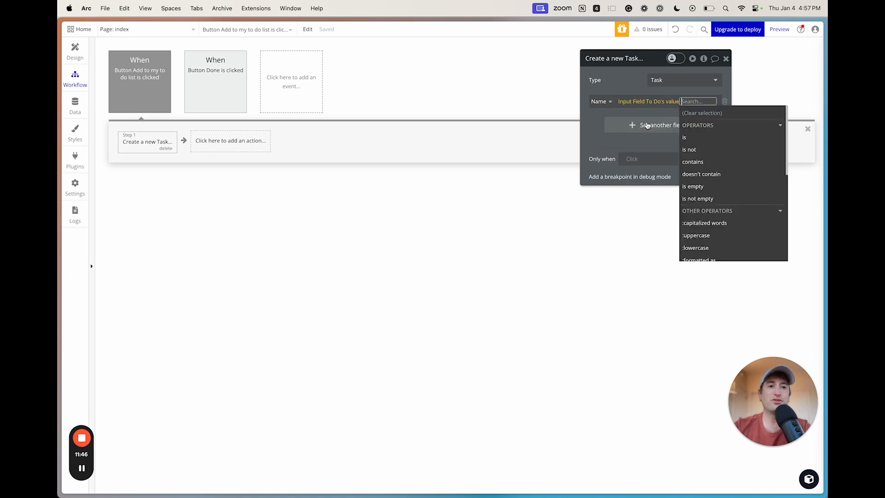
left_click(615, 81)
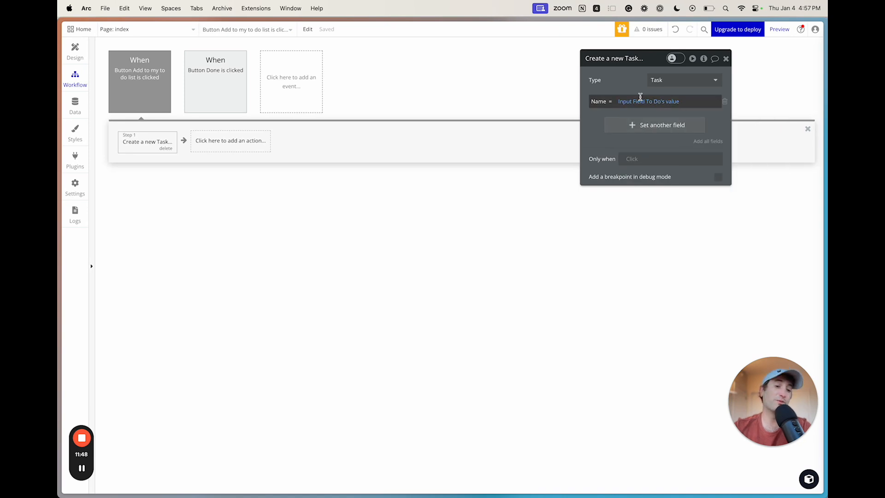
left_click(672, 102)
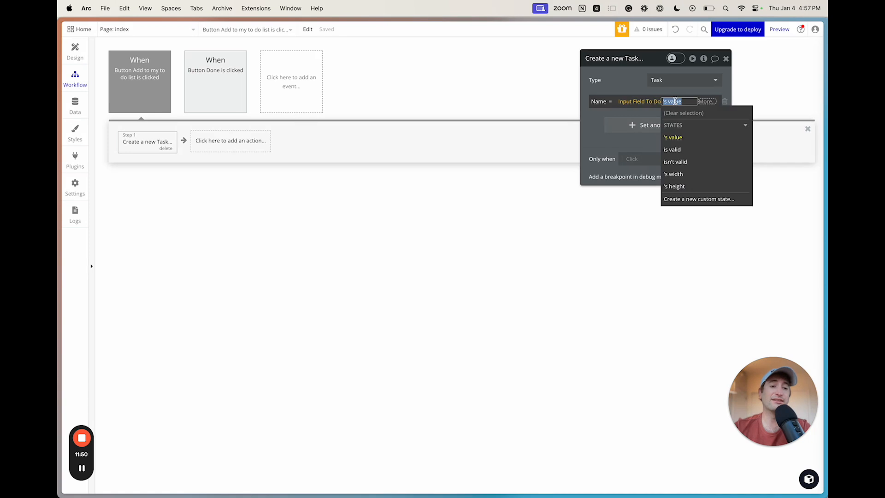
left_click(629, 91)
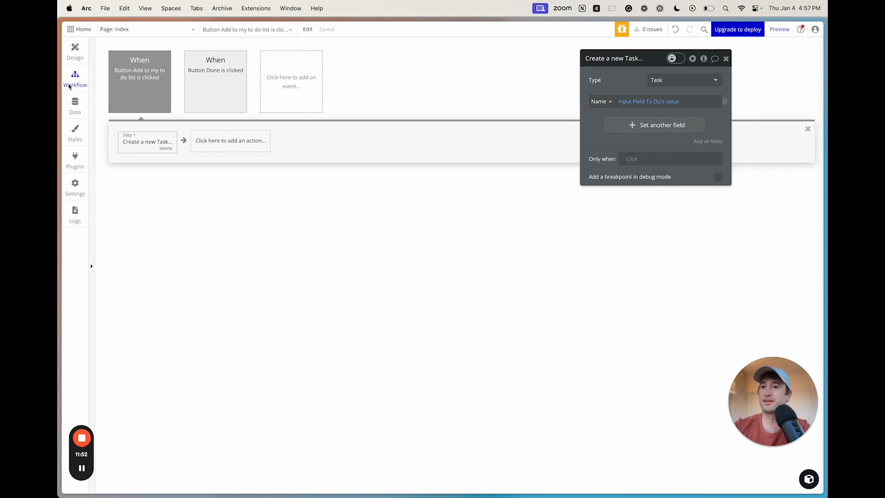
Step: Add a Date/Time Picker to the page design and place it just right of the to-do input field
left_click(74, 52)
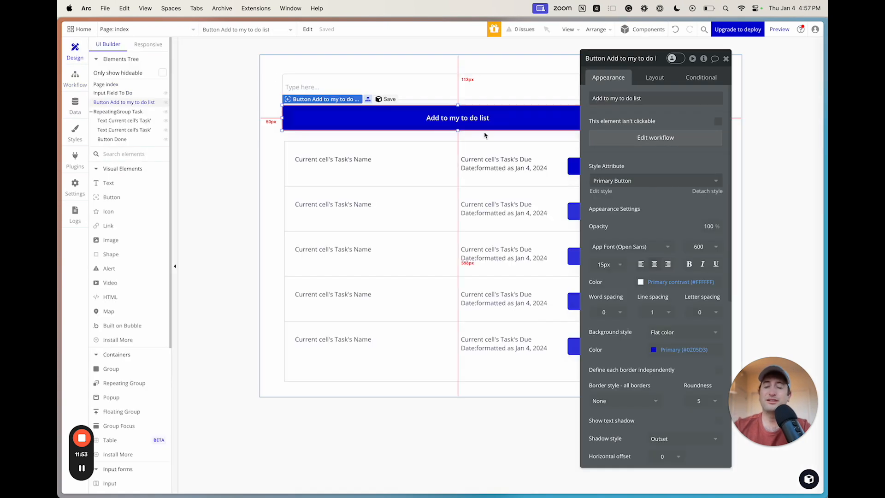
left_click(726, 60)
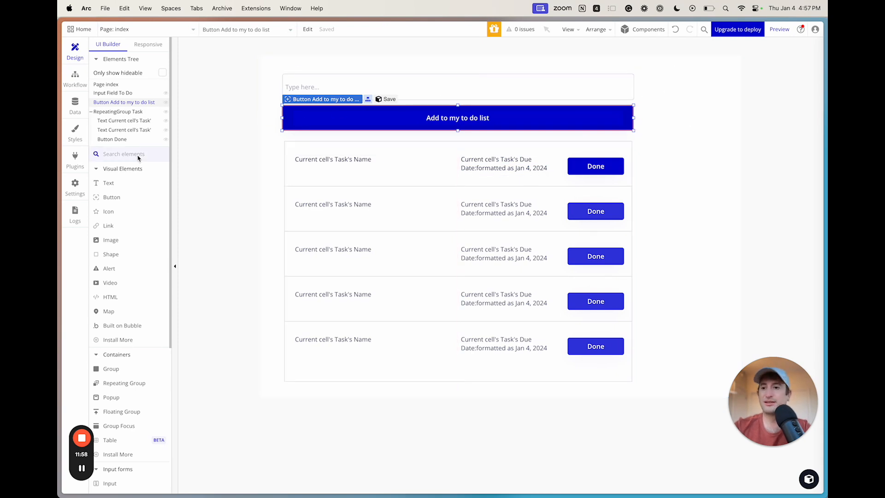
type("date")
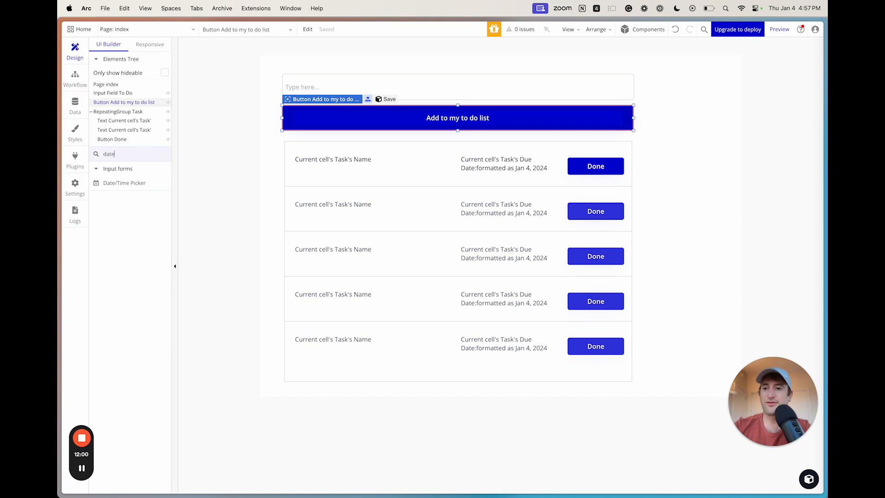
left_click_drag(122, 188, 636, 104)
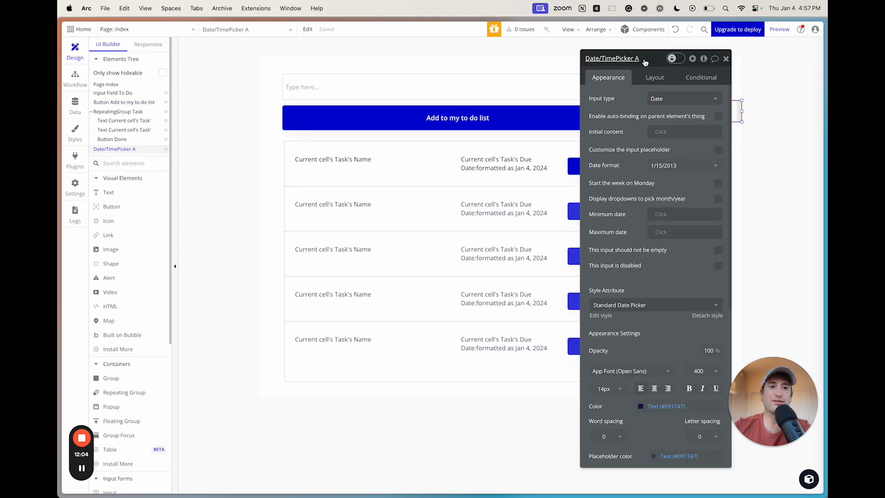
left_click_drag(645, 63, 461, 62)
left_click_drag(670, 107, 687, 90)
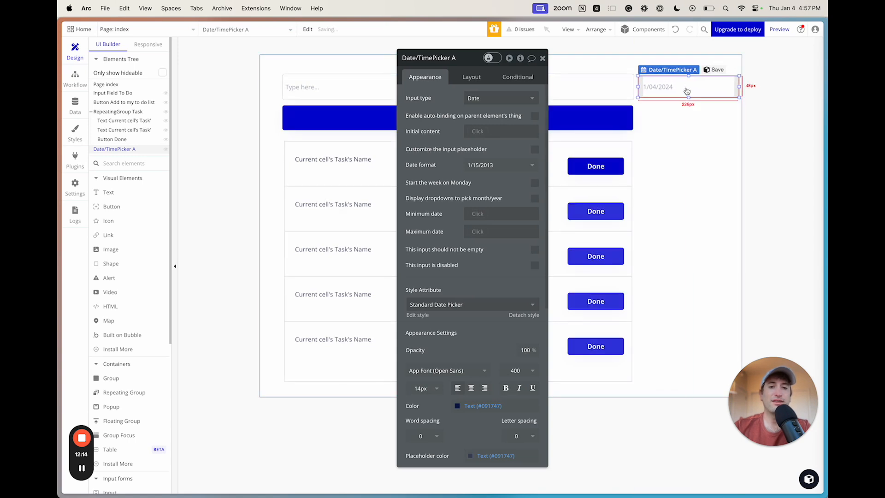
left_click_drag(468, 63, 615, 189)
Step: Open the "Add to my to do list" button's workflow and add the Due Date field to its Create a new Task action
left_click(477, 128)
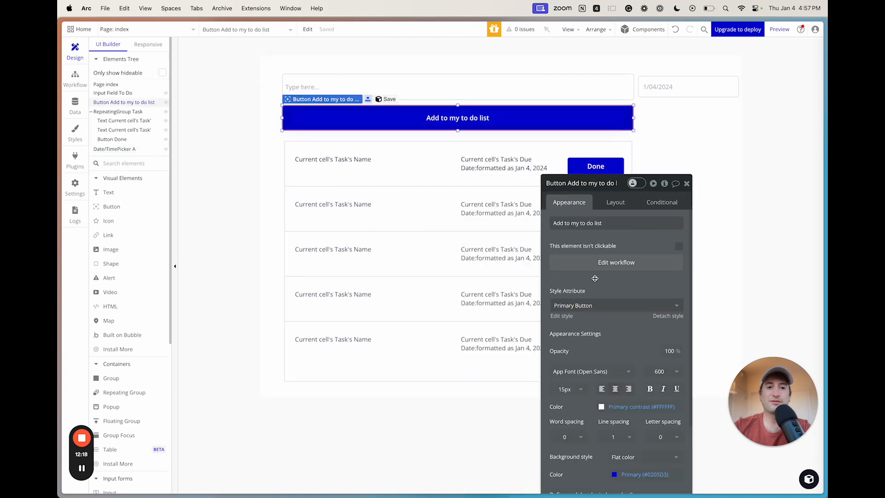
left_click(594, 264)
left_click(577, 249)
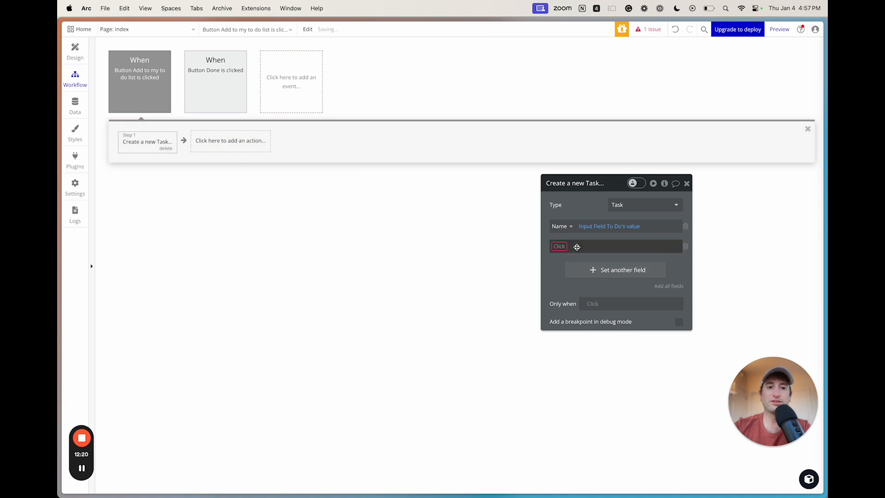
left_click(557, 247)
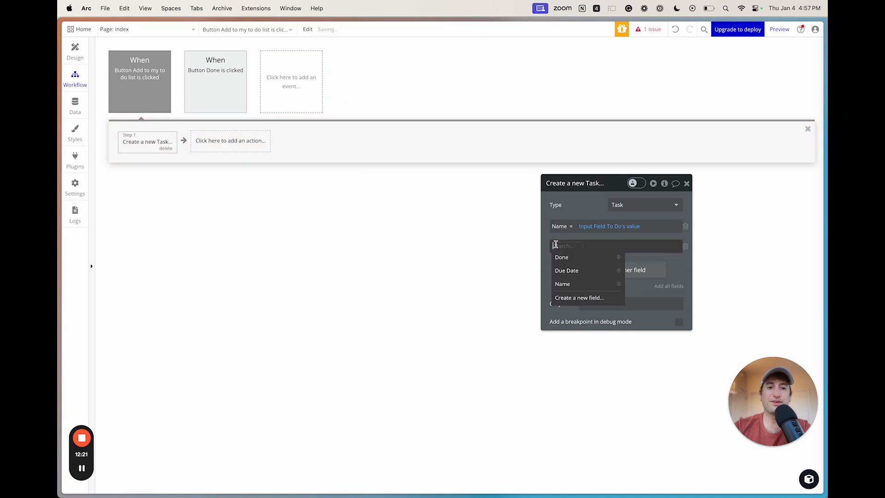
left_click(564, 272)
Step: Set the new Task's Due Date to Date/TimePicker A's value
left_click(594, 247)
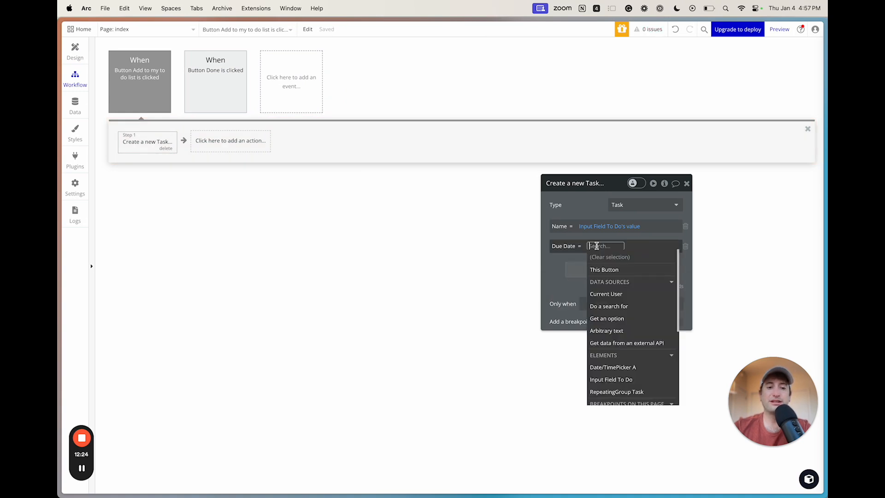
type("inpu")
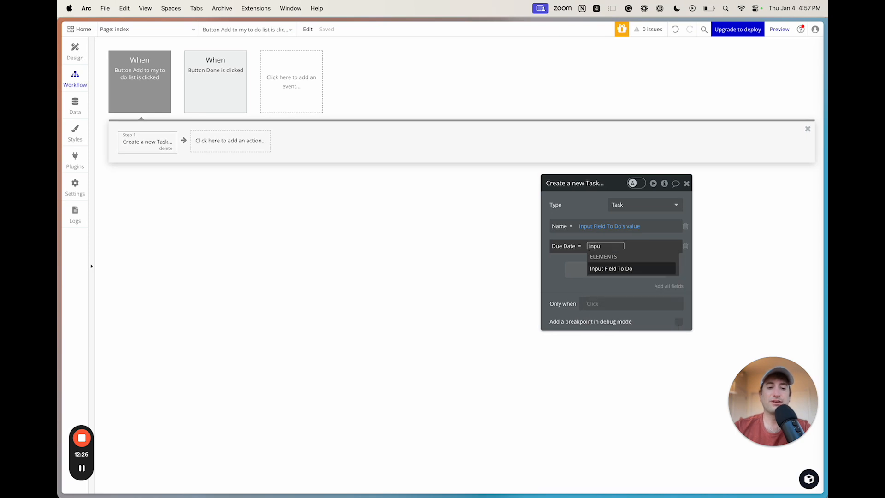
key("BackSpace")
key("BackSpace")
key("BackSpace")
key("BackSpace")
type("date")
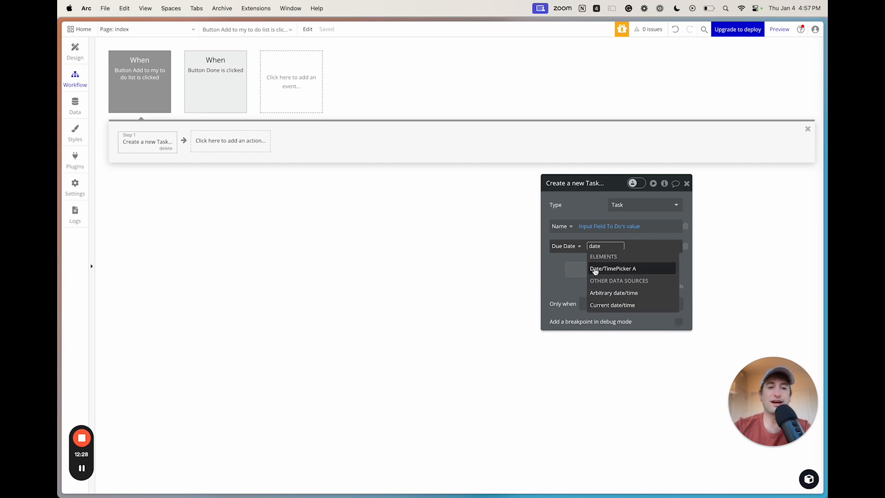
left_click(613, 274)
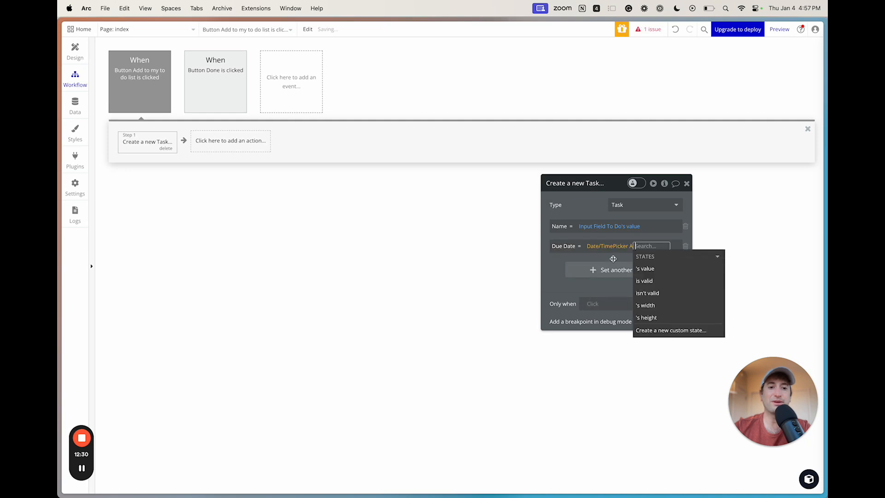
left_click(657, 268)
left_click(584, 237)
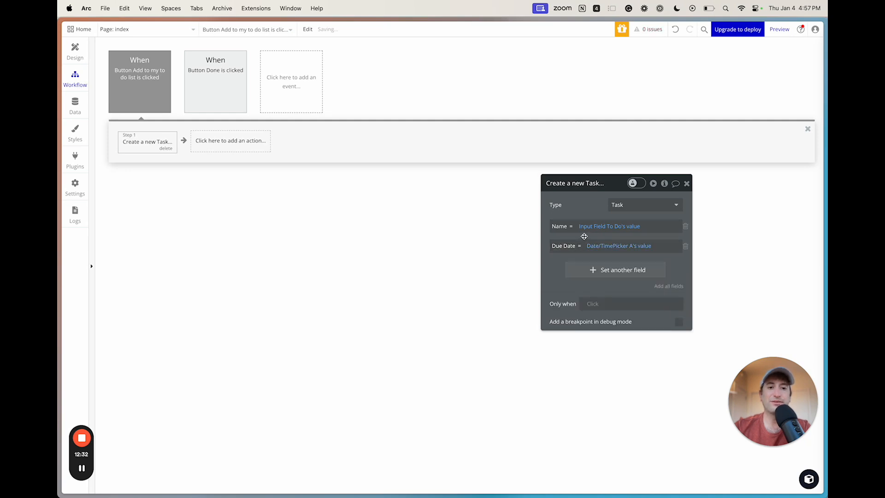
Step: Add the Done field to the Create a new Task action with the value "no" and close the action's properties
left_click(609, 272)
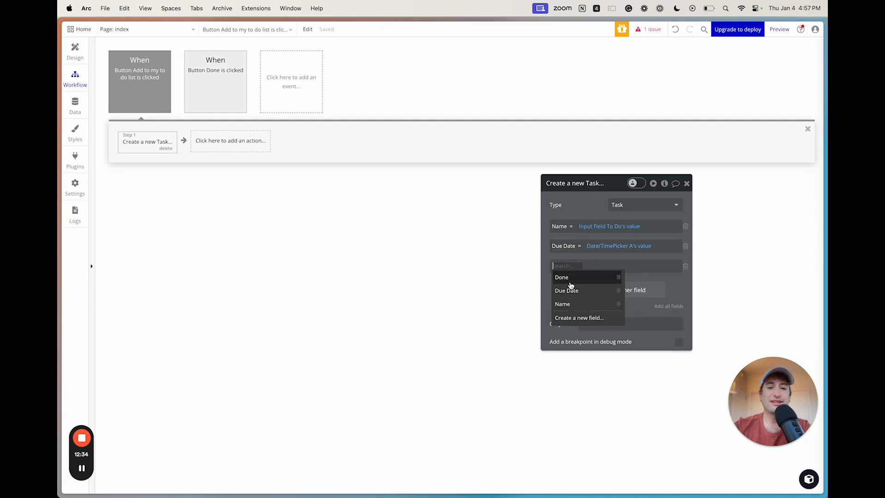
left_click(563, 277)
left_click(601, 325)
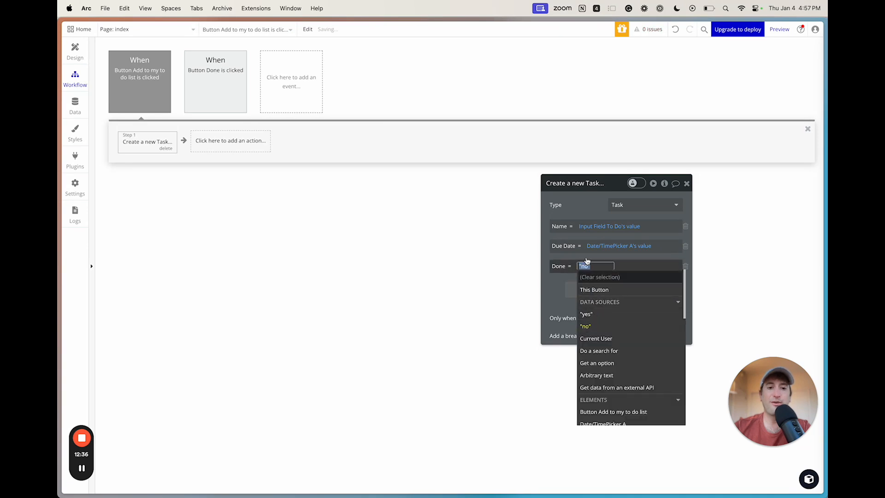
left_click(687, 184)
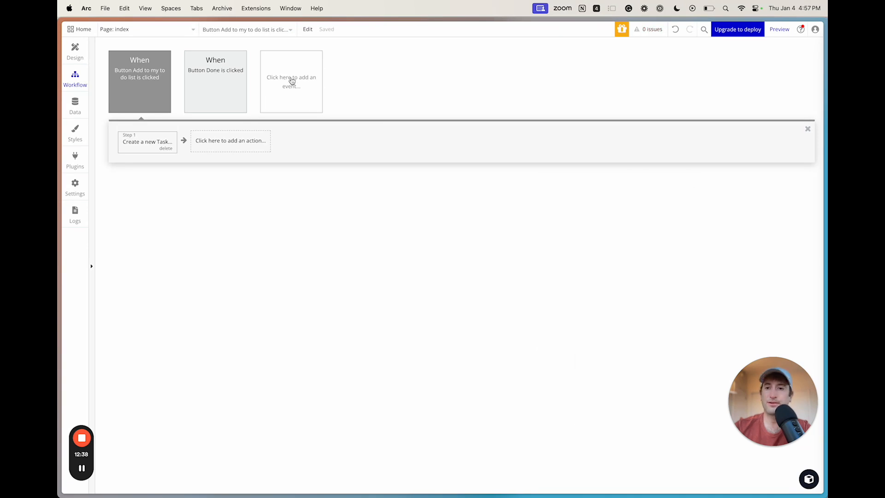
Step: Return to the page design and mark Input Field To Do as an input that should not be empty
left_click(75, 52)
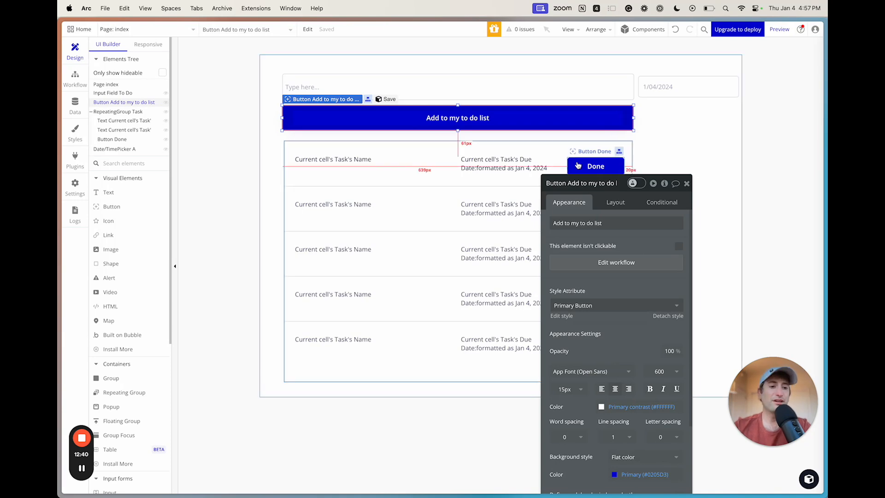
left_click_drag(625, 190, 681, 53)
left_click(331, 88)
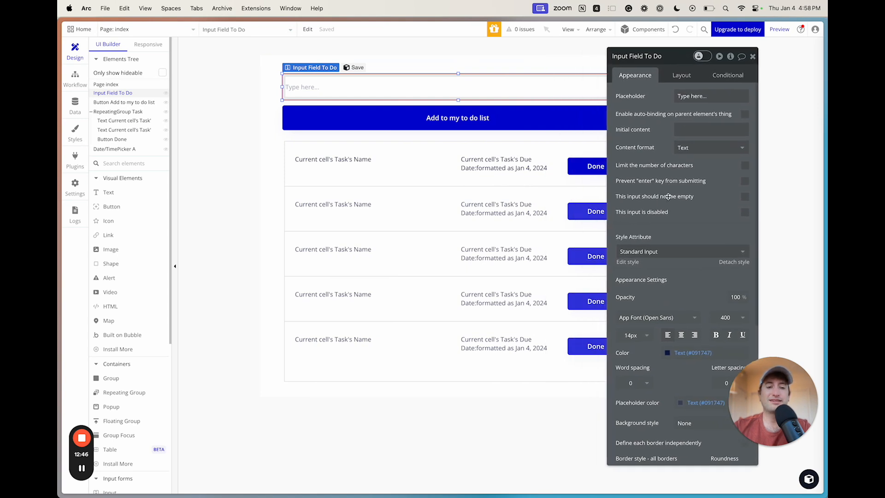
left_click(745, 197)
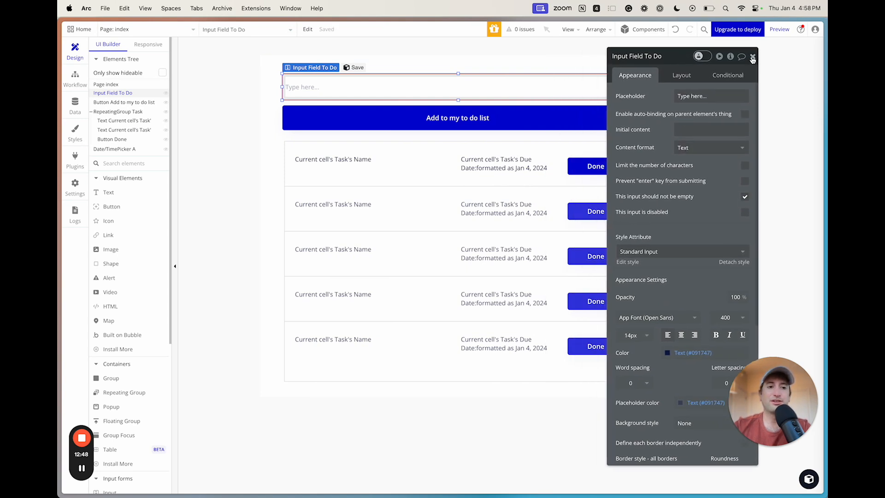
left_click(752, 57)
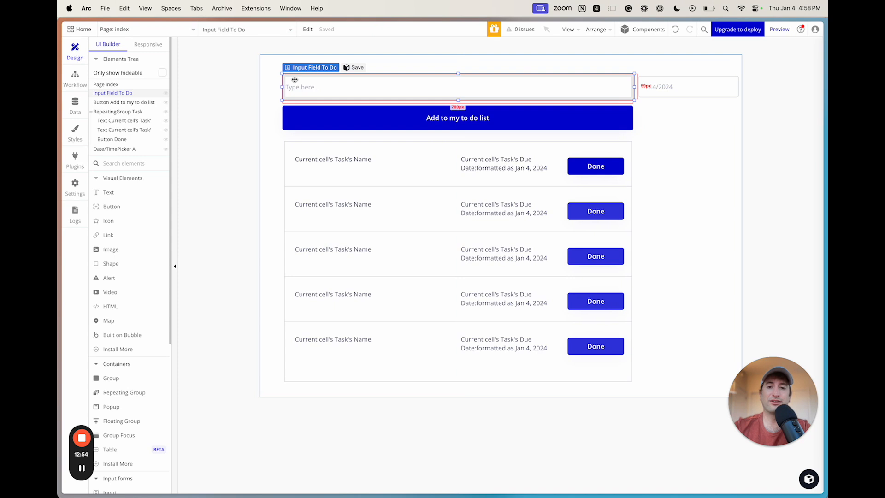
Step: Mark Date/TimePicker A as an input that should not be empty and close its properties
left_click(656, 90)
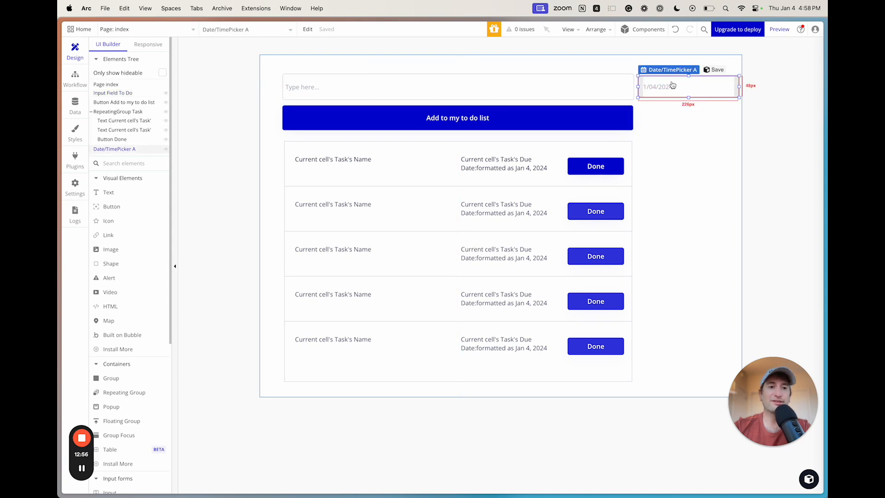
double_click(673, 85)
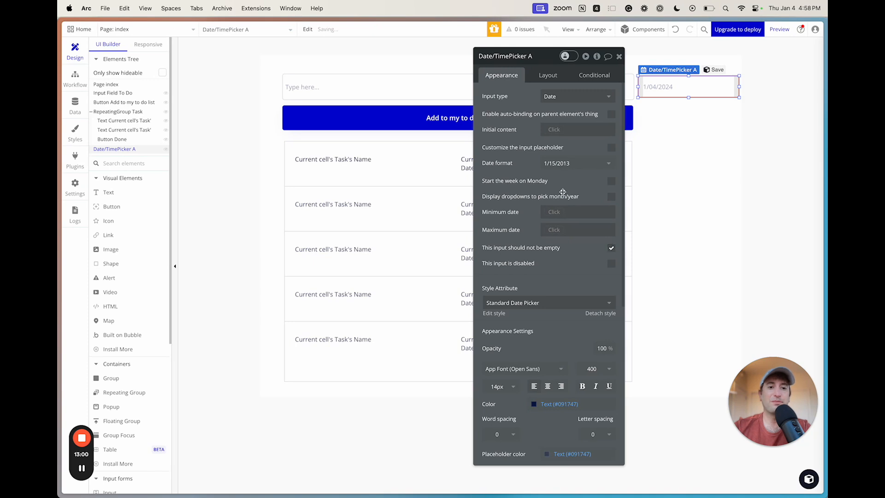
left_click(620, 56)
left_click(642, 136)
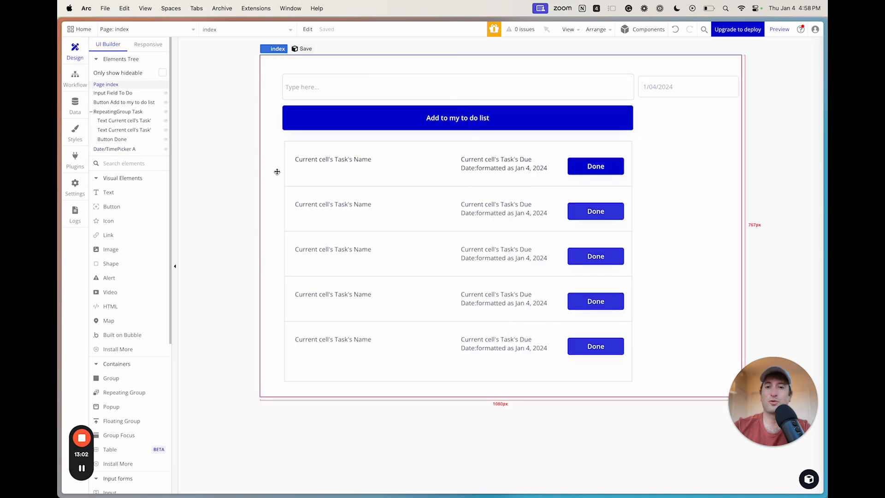
left_click(254, 175)
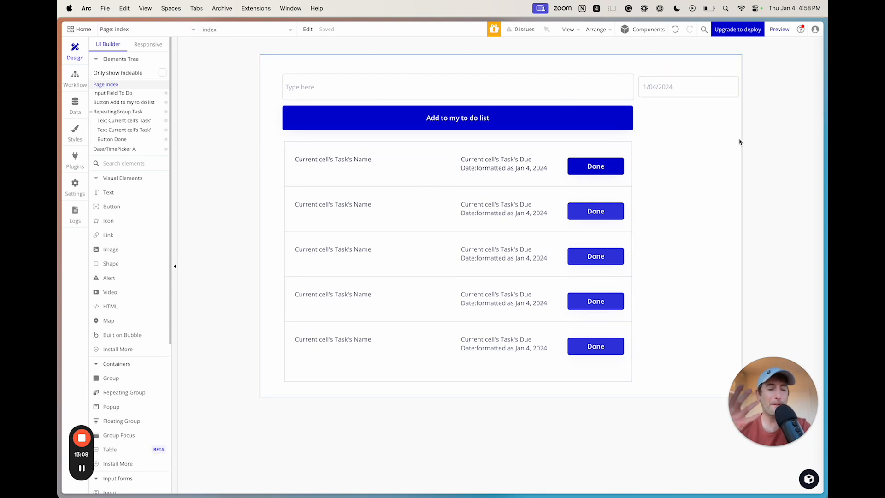
Step: Preview the page and try to add the task "go for a run" without a due date
left_click(780, 30)
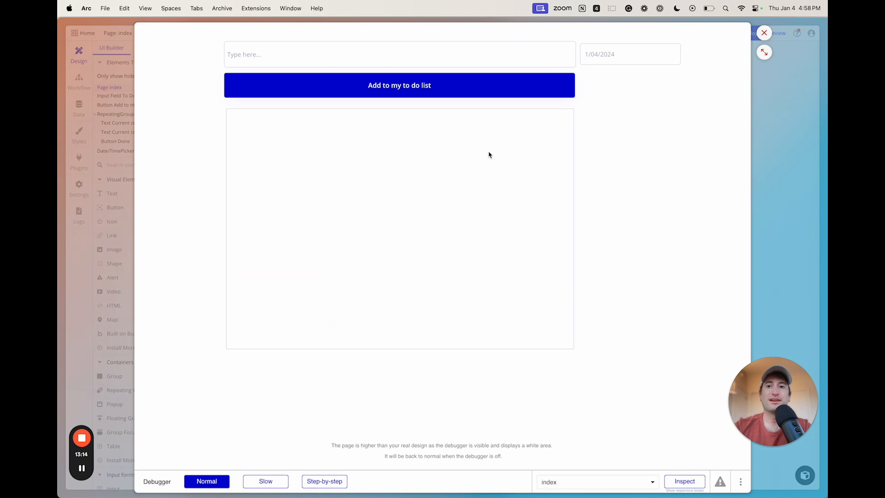
left_click(294, 53)
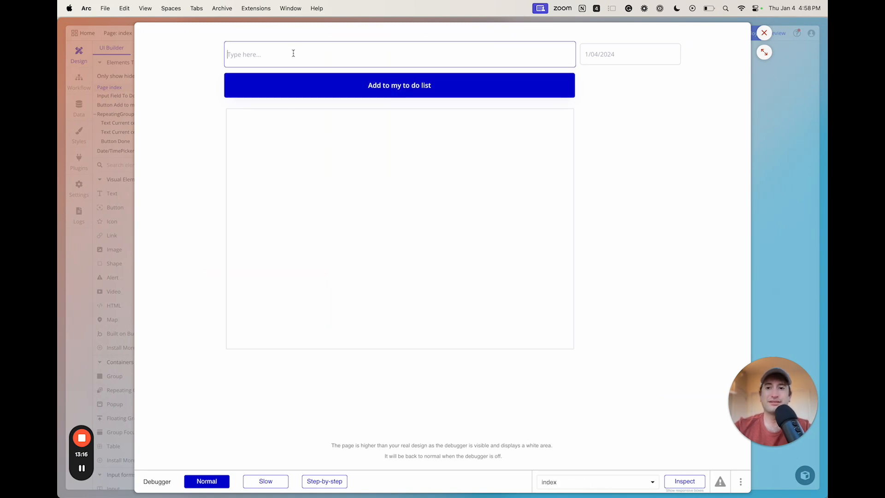
left_click(302, 86)
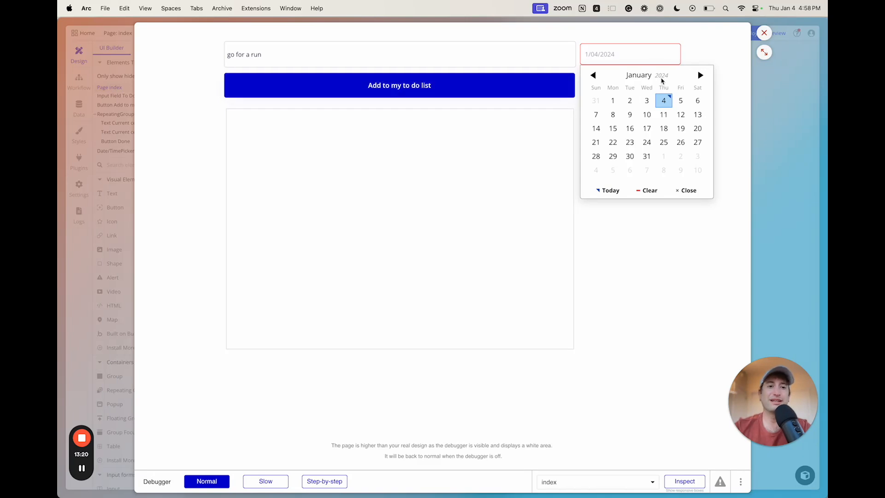
left_click(712, 58)
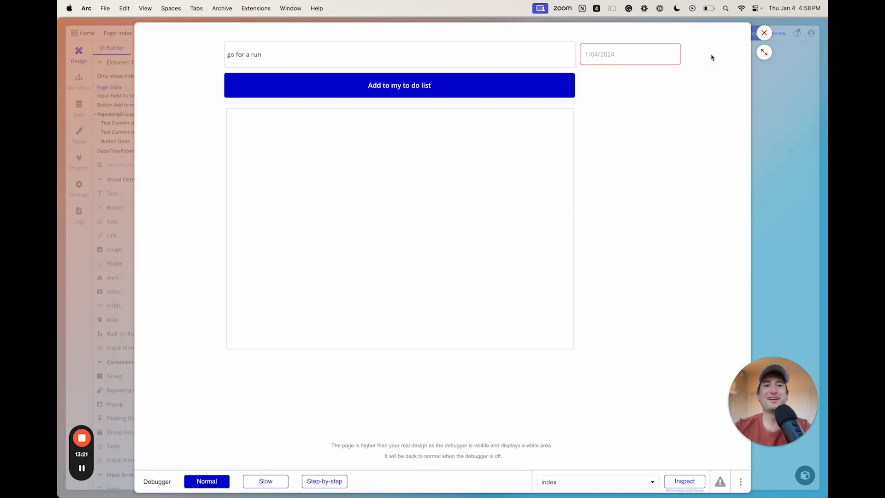
Step: Set the due date to 1/06/2024 and add the "go for a run" task to the to-do list
left_click(609, 56)
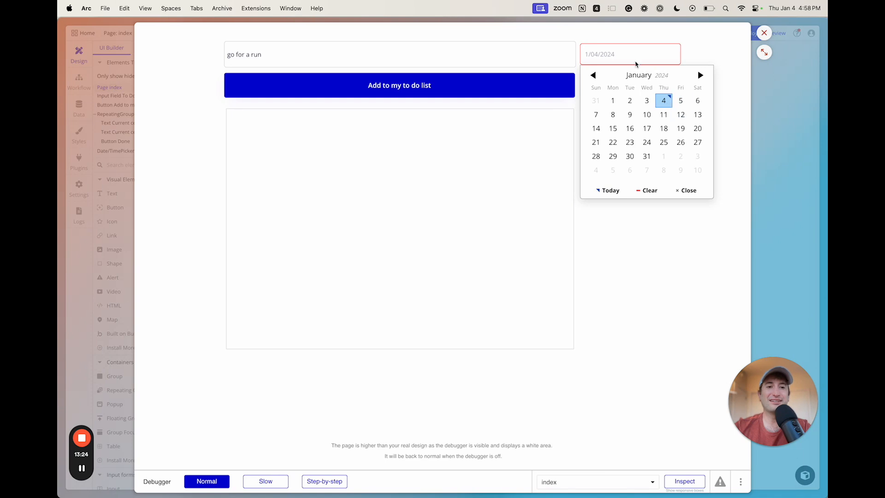
left_click(651, 65)
left_click(614, 57)
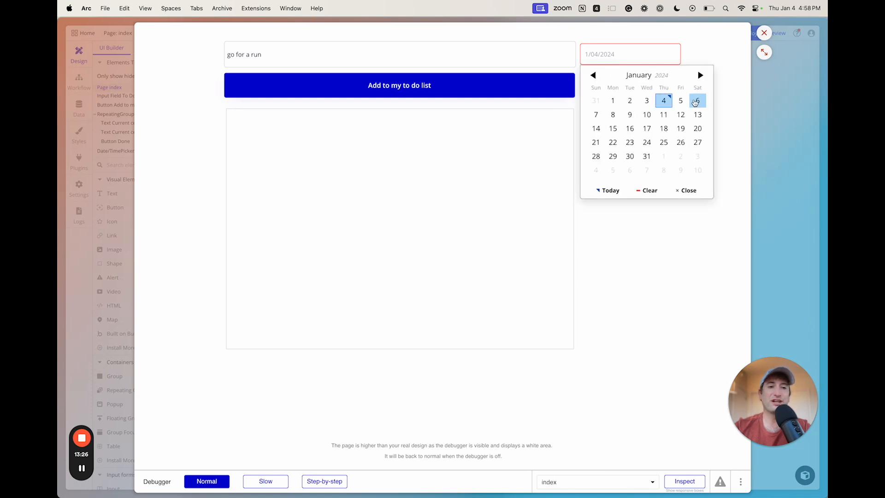
left_click(698, 101)
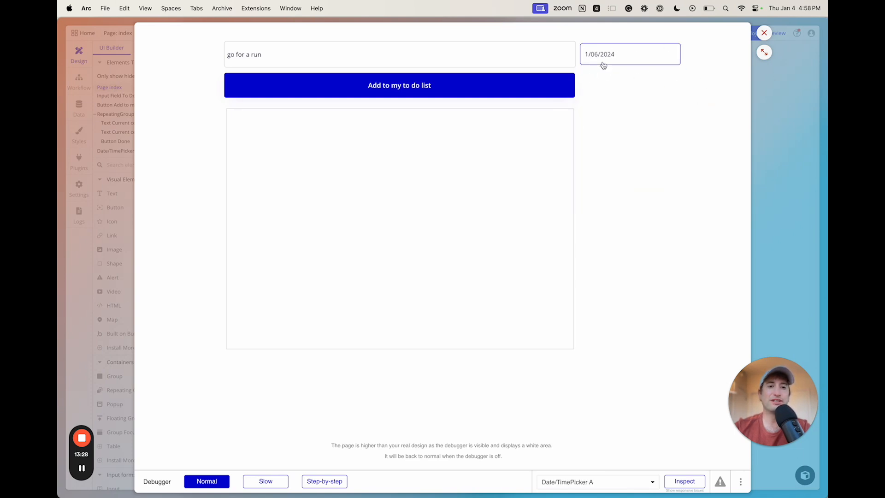
left_click(485, 92)
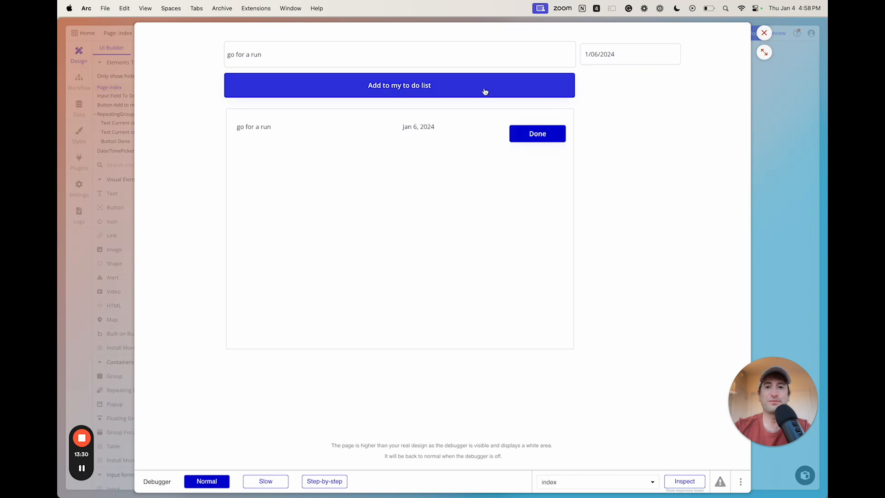
left_click_drag(240, 130, 280, 130)
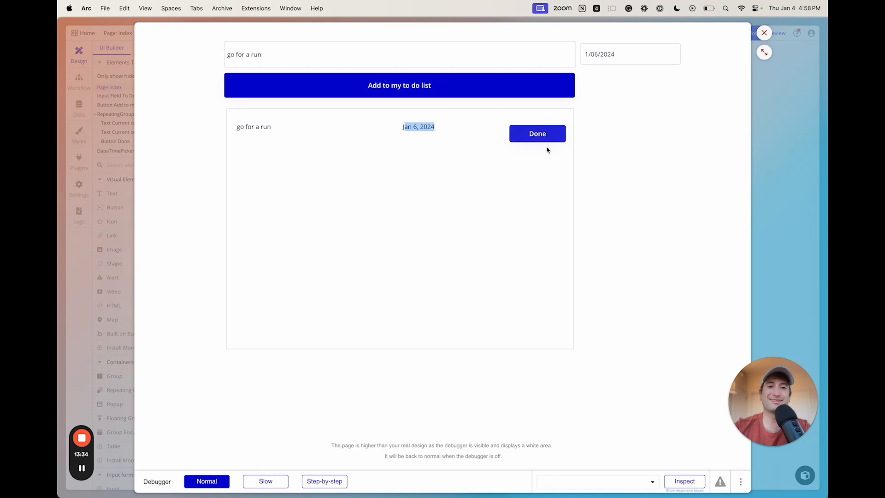
Step: Add a second task named "Cook dinner" with the due date 1/04/2024 to the to-do list
double_click(356, 62)
left_click(355, 62)
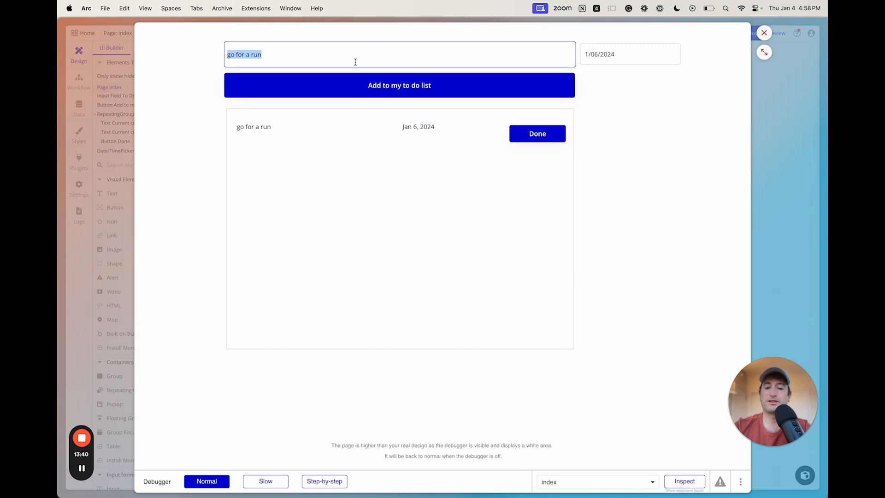
type("Cook dinner")
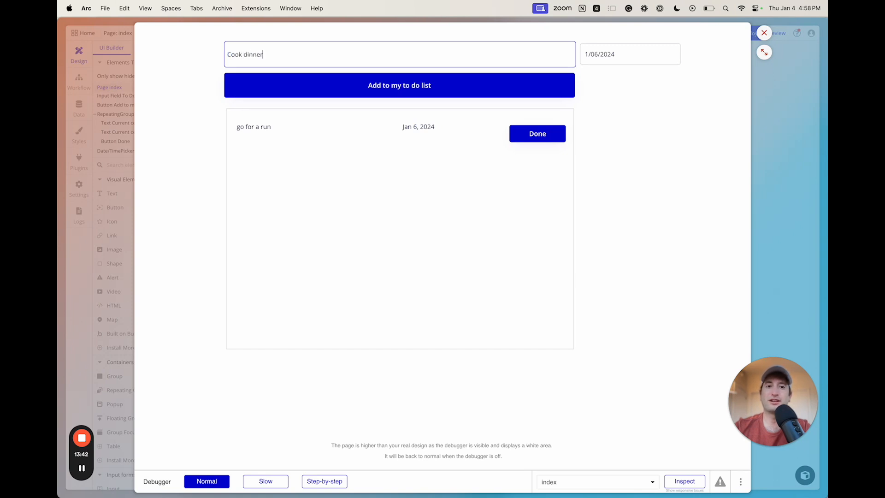
left_click(632, 56)
left_click(662, 99)
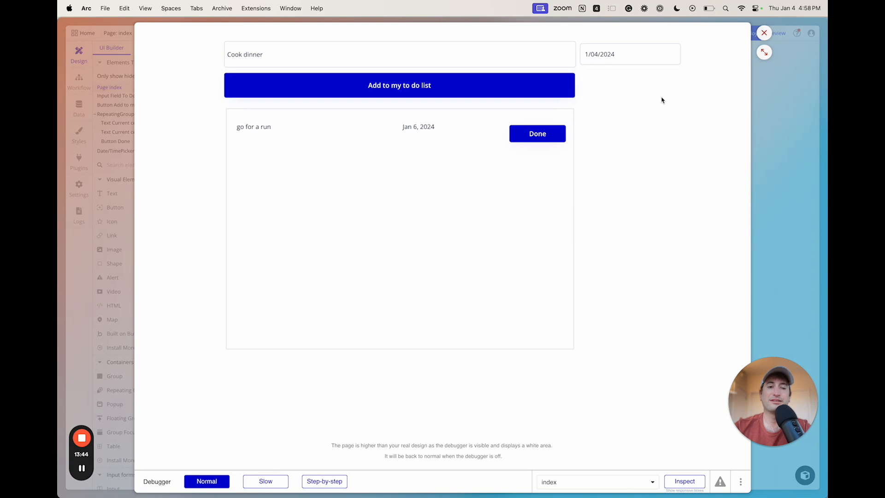
left_click(521, 94)
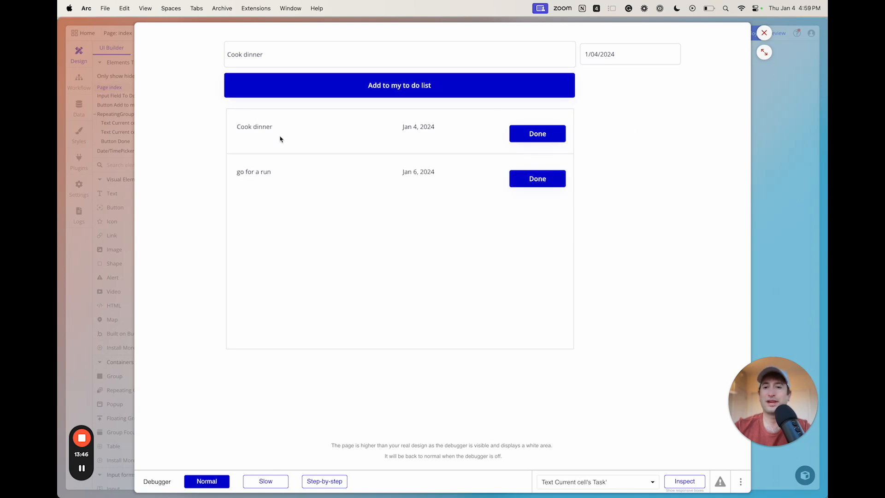
left_click_drag(240, 127, 439, 130)
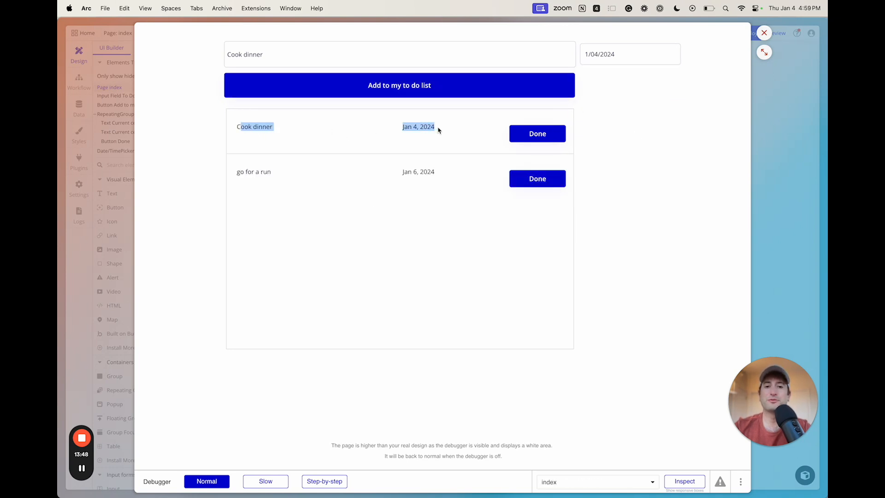
left_click(439, 131)
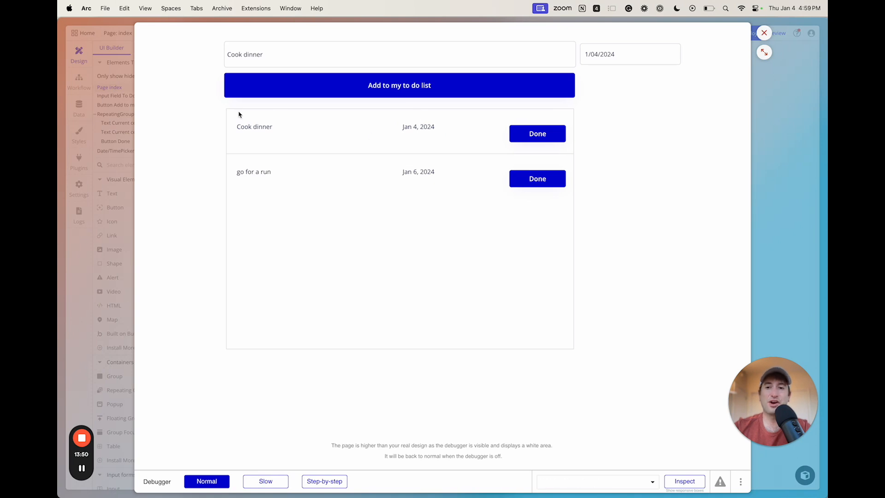
left_click_drag(240, 127, 427, 129)
left_click(427, 129)
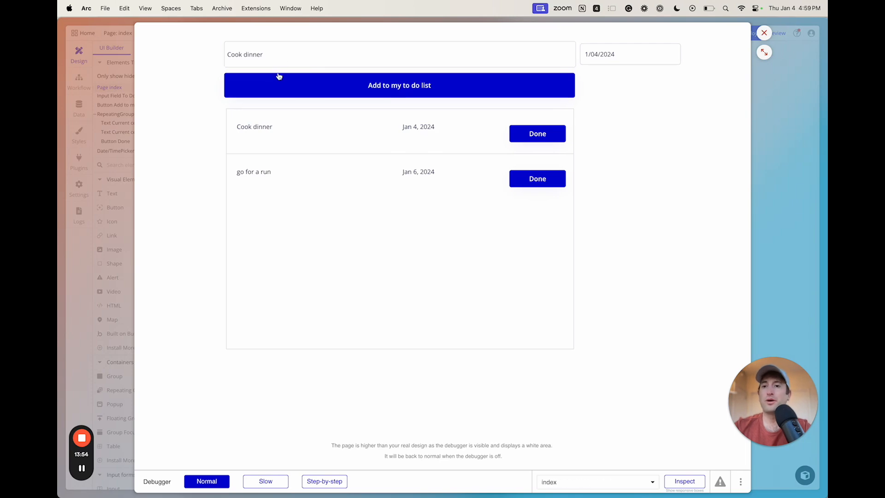
Step: Leave the preview and add a Reset relevant inputs action after Create a new Task in the "Add to my to do list" button's workflow
left_click(128, 141)
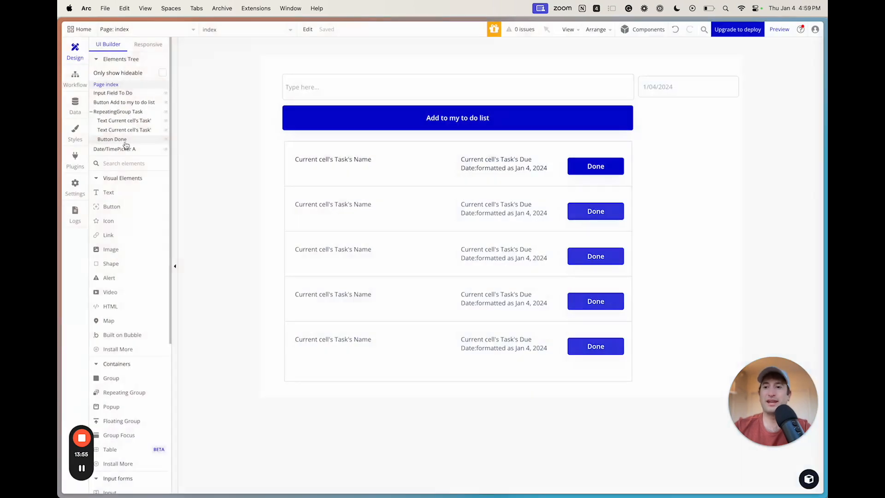
left_click(82, 87)
left_click(142, 86)
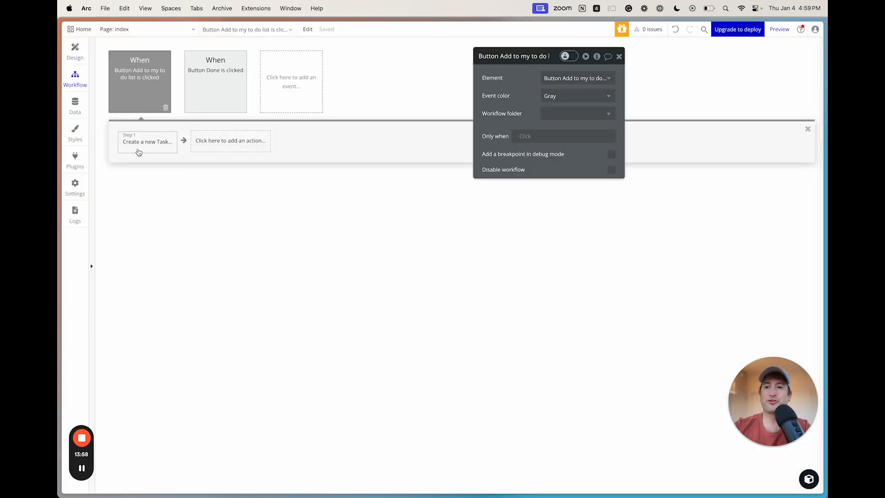
left_click(220, 140)
left_click(214, 145)
left_click(215, 145)
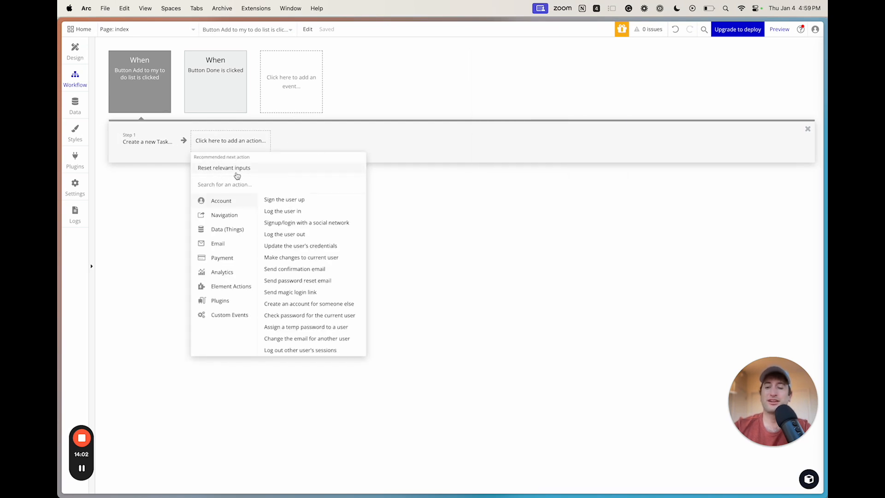
type("reset")
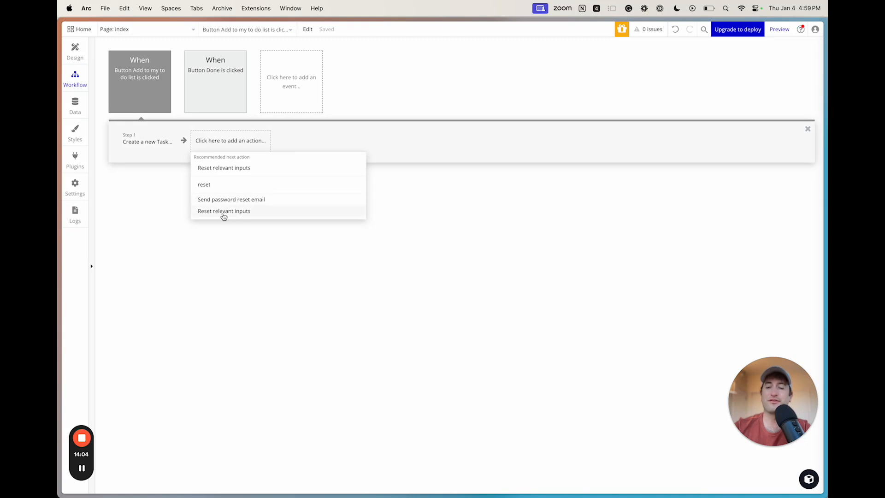
left_click(223, 213)
Step: Preview the page design again and add the task "go to the gym" with the due date 1/09/2024
left_click(75, 52)
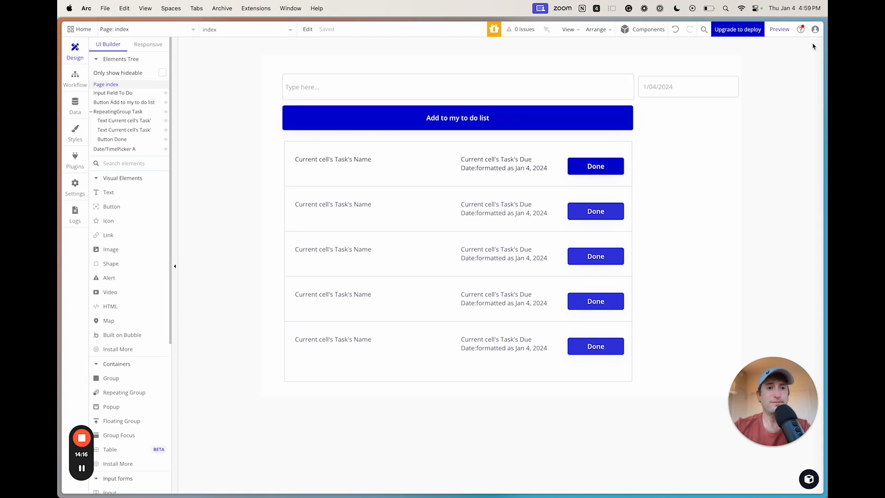
left_click(790, 30)
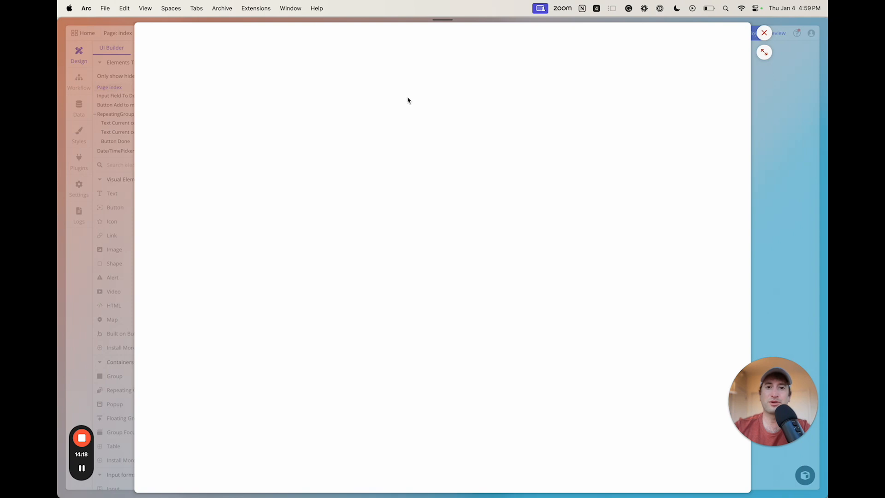
left_click(267, 60)
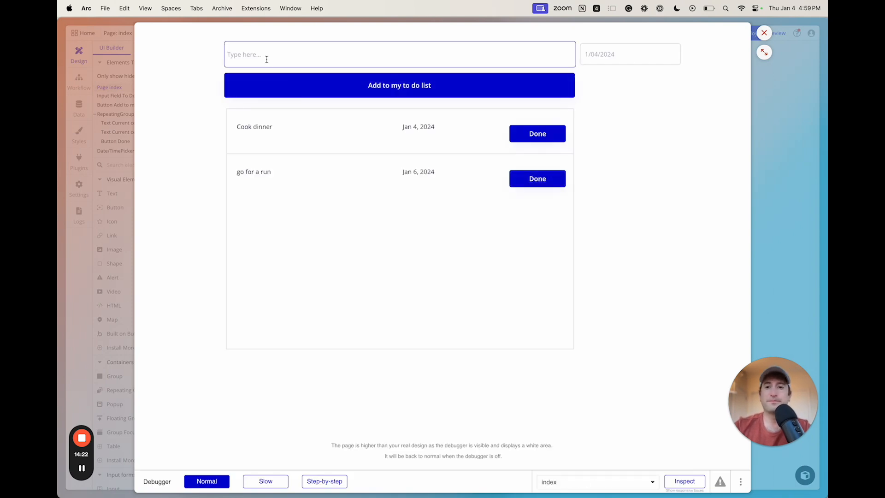
type("go")
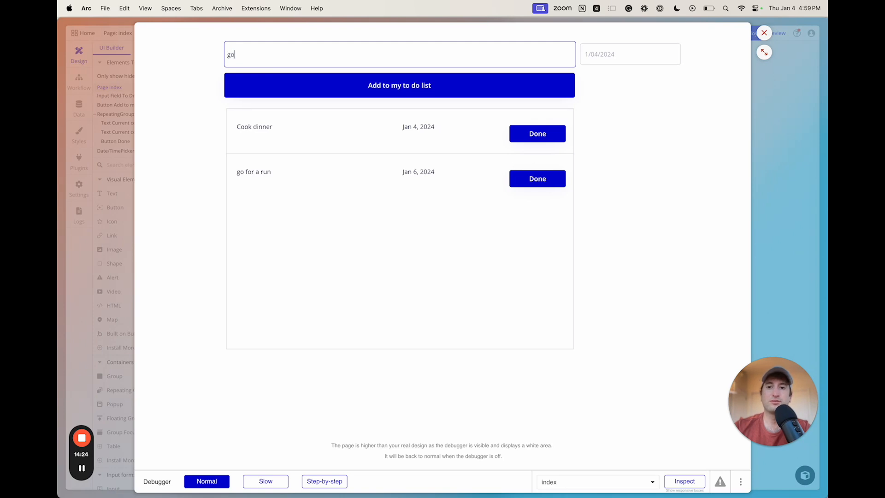
type(" to the gym")
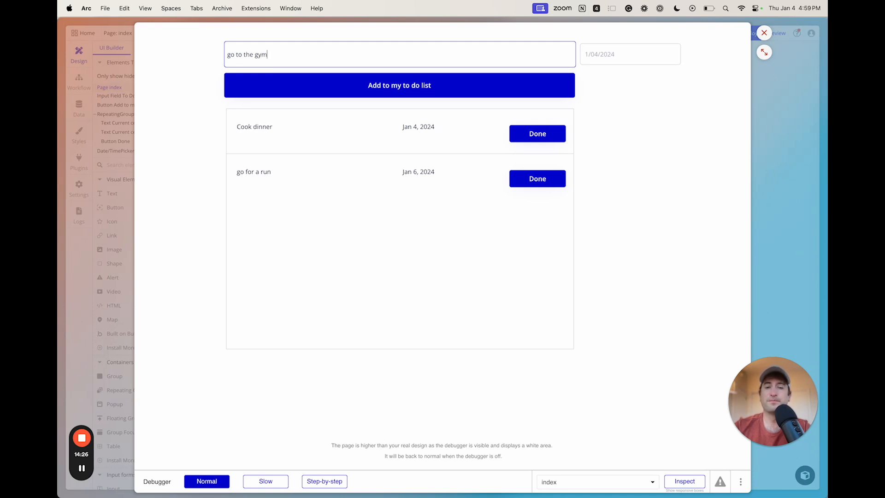
left_click(586, 53)
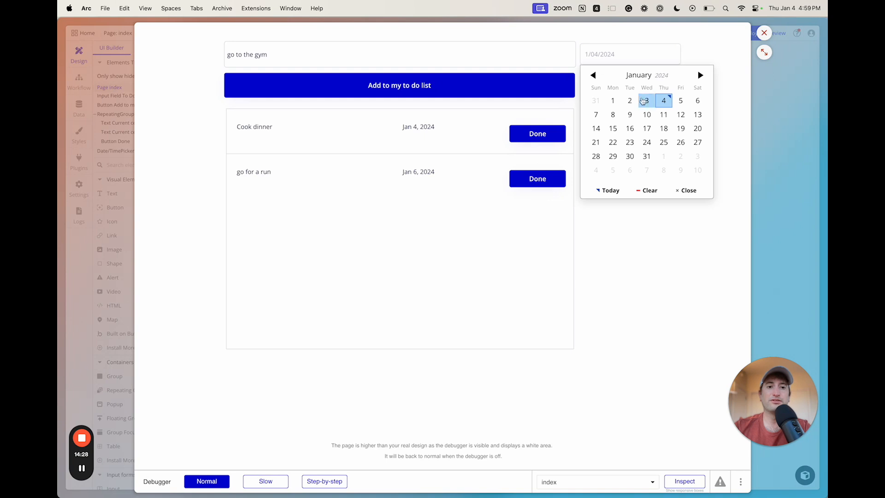
left_click(630, 115)
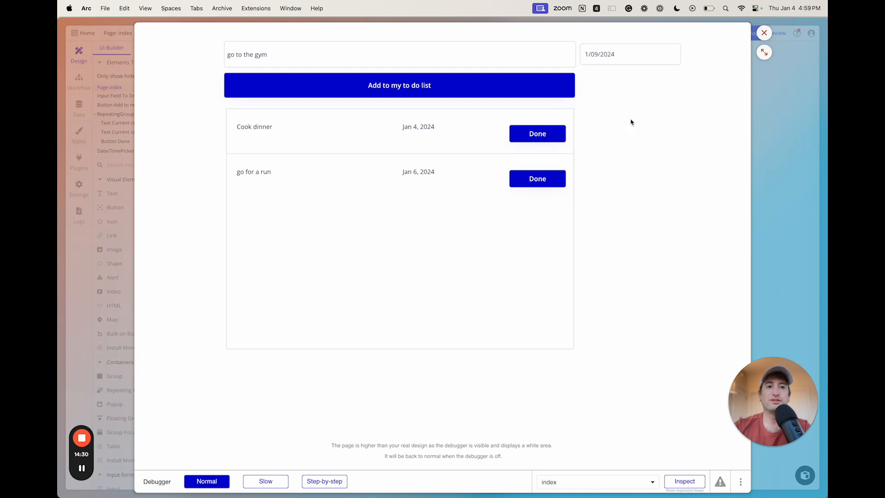
left_click(393, 89)
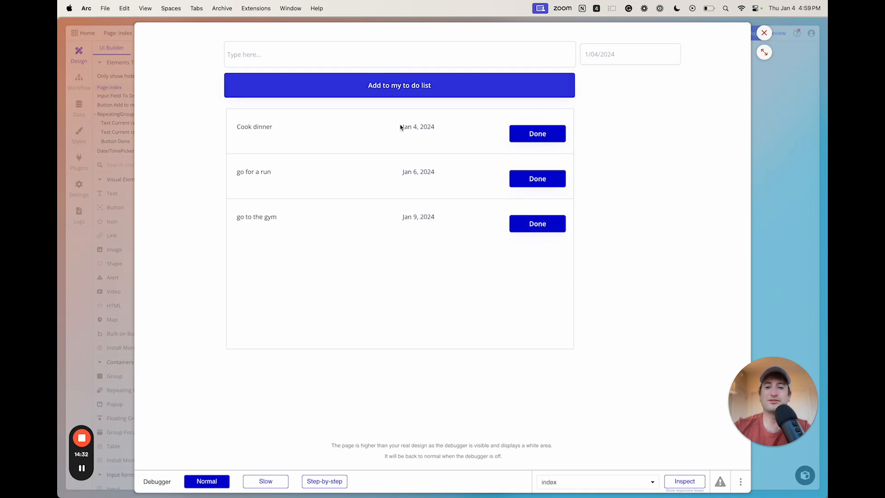
Step: Mark the "go for a run" task as done in the previewed to-do list
left_click(531, 181)
left_click(435, 218)
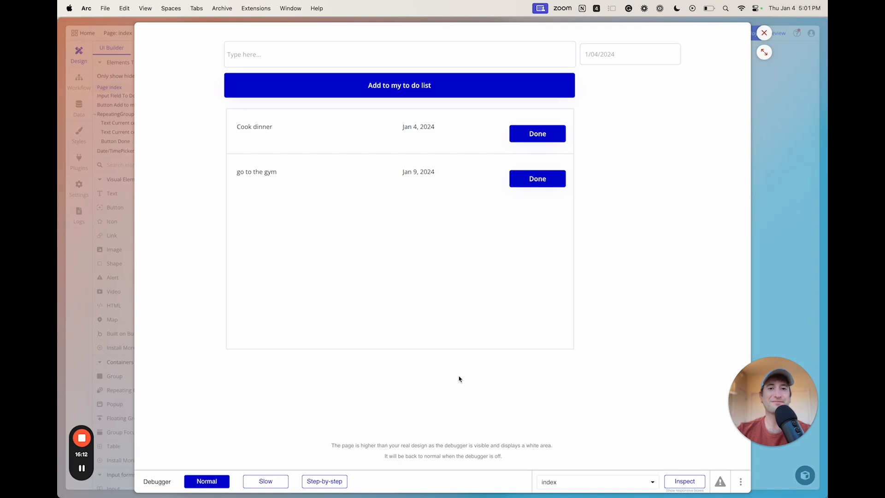
left_click(81, 438)
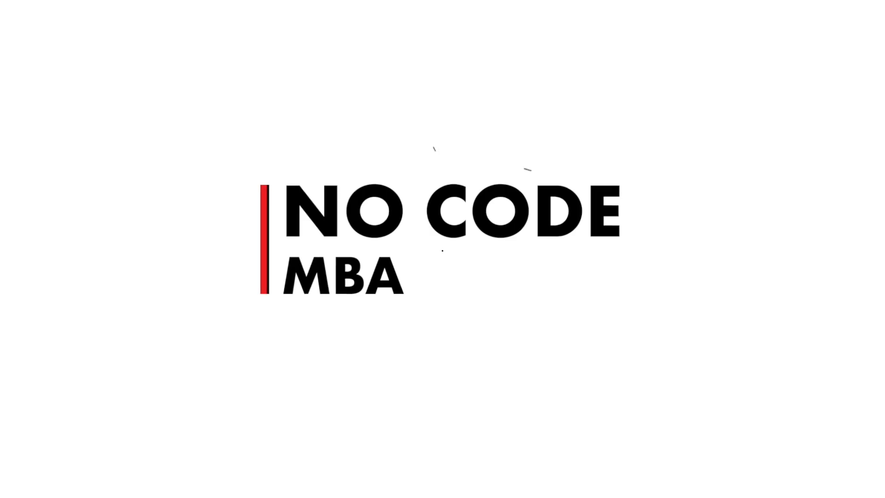